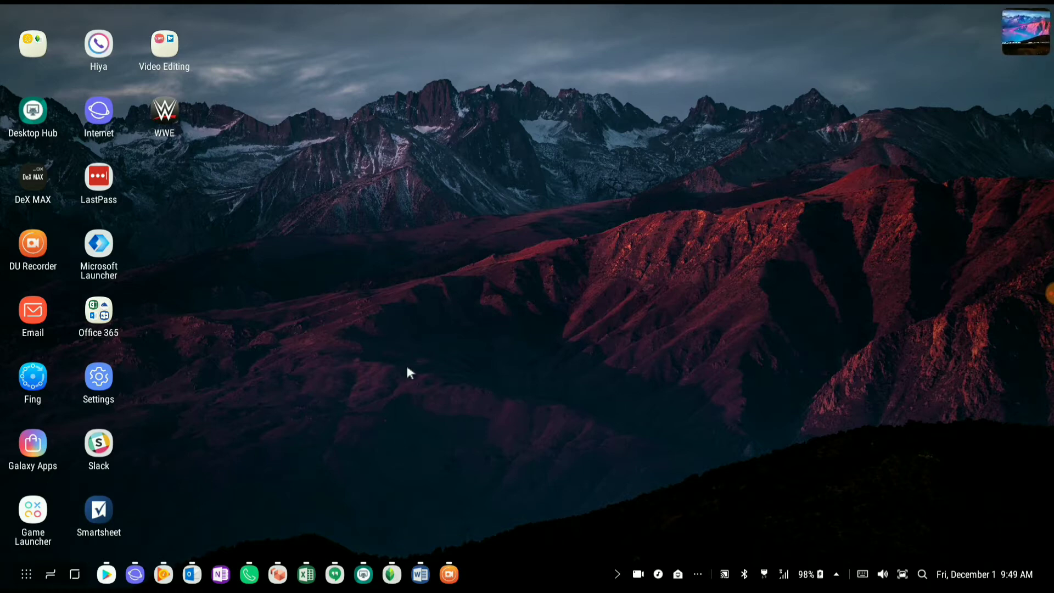
Show and hide the Word document, then bring the Excel workbook forward
{"action": "left_click", "coordinate": [420, 573]}
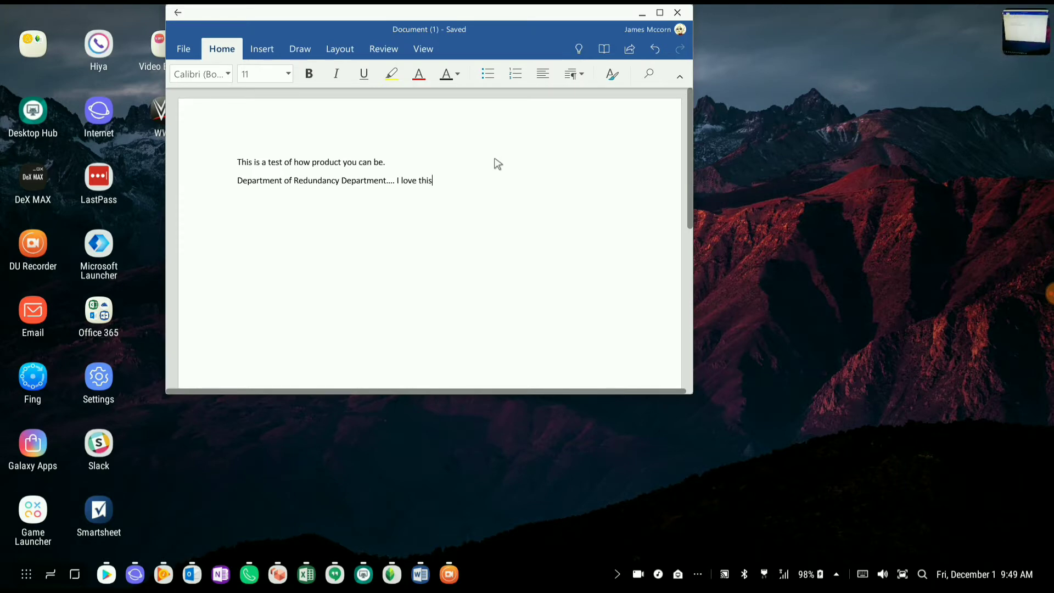
{"action": "left_click", "coordinate": [641, 12]}
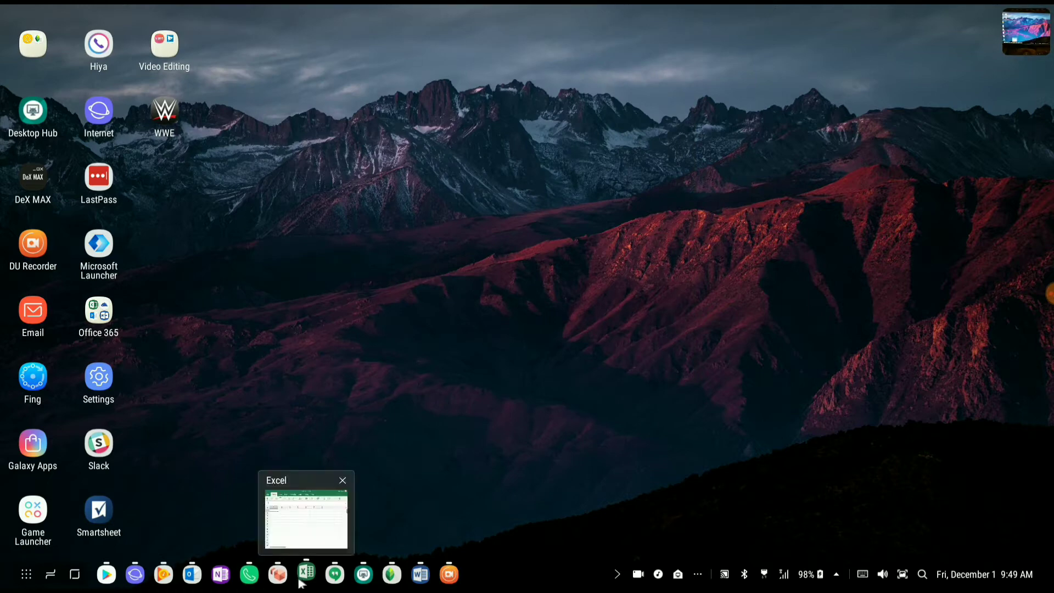
{"action": "left_click", "coordinate": [305, 573]}
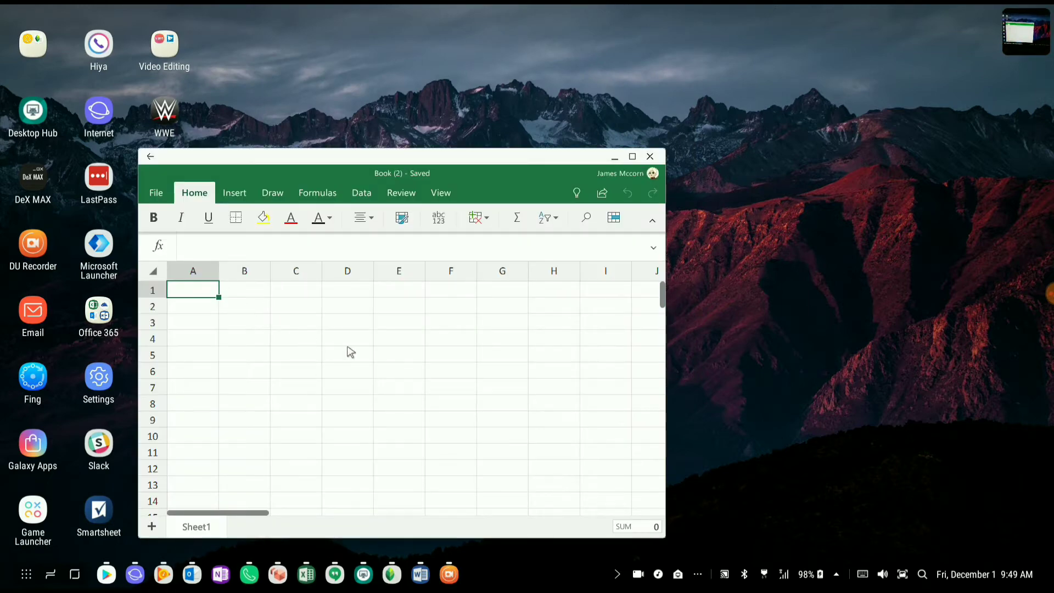
Start an =IF formula in Excel cell A1, cancel and clear it, and hide the workbook
{"action": "scroll", "coordinate": [390, 356], "scroll_direction": "down", "scroll_amount": 3}
{"action": "scroll", "coordinate": [390, 357], "scroll_direction": "up", "scroll_amount": 3}
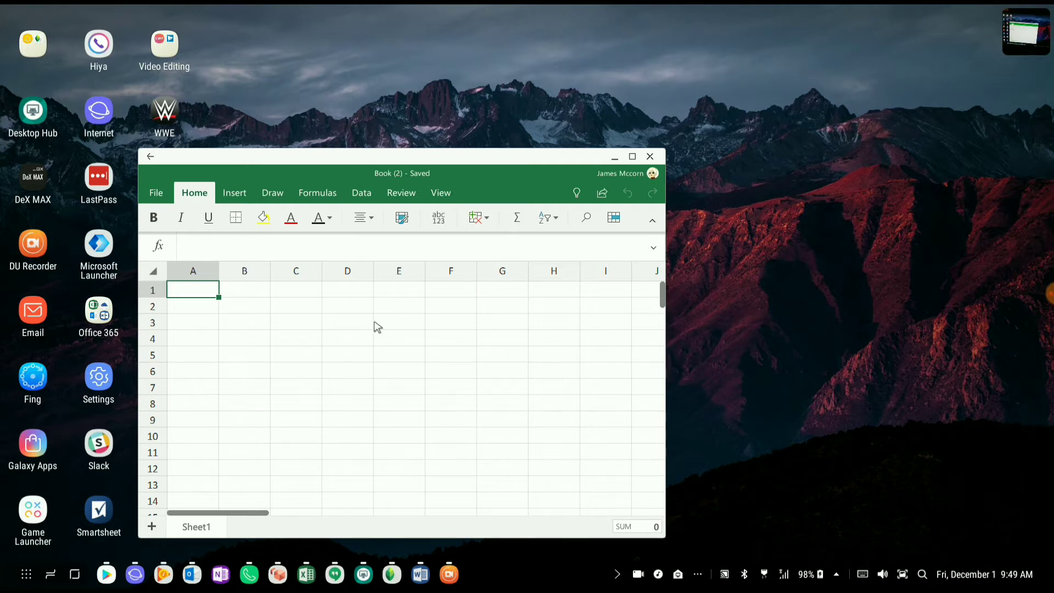
{"action": "type", "text": "=if"}
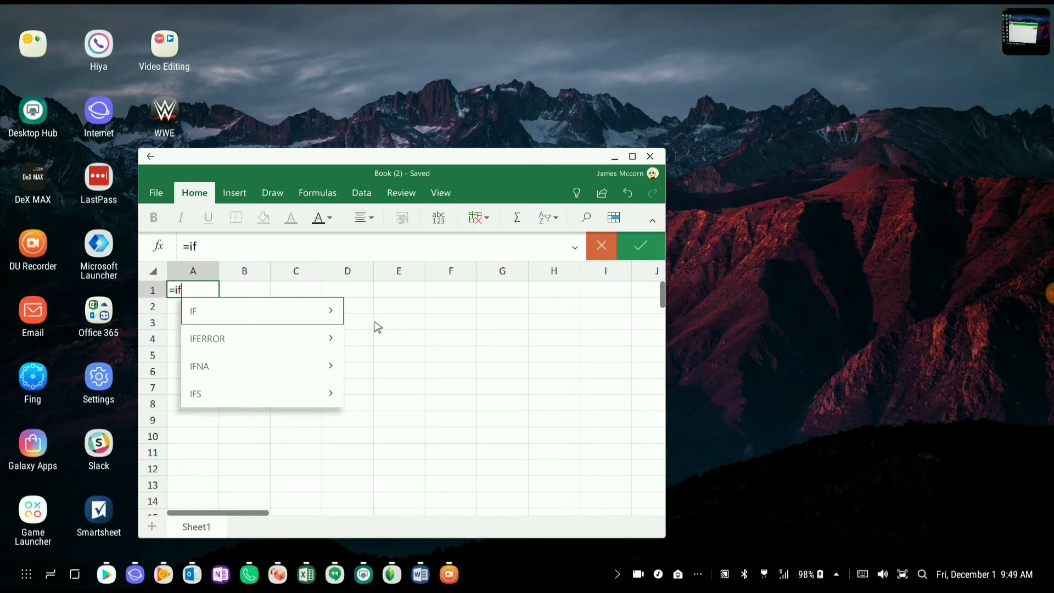
{"action": "key", "text": "BackSpace"}
{"action": "key", "text": "BackSpace"}
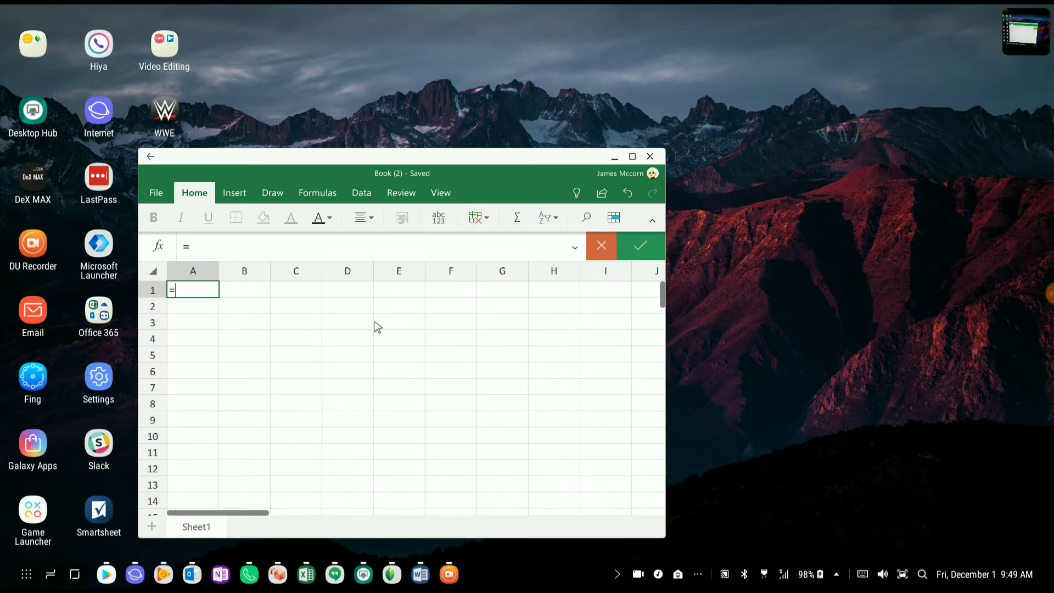
{"action": "type", "text": "i"}
{"action": "scroll", "coordinate": [301, 360], "scroll_direction": "down", "scroll_amount": 8}
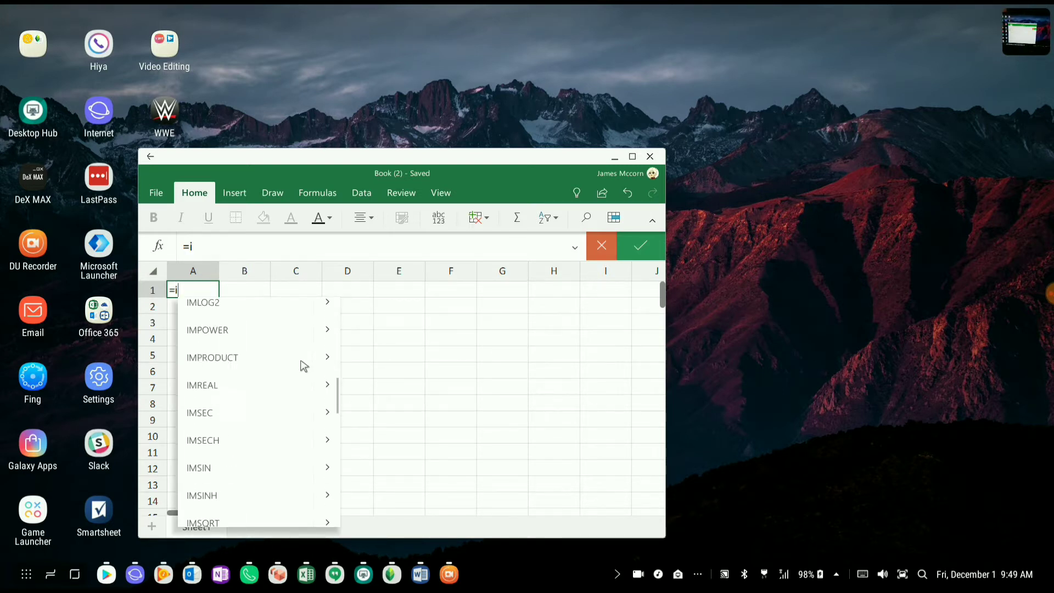
{"action": "scroll", "coordinate": [302, 364], "scroll_direction": "down", "scroll_amount": 10}
{"action": "scroll", "coordinate": [301, 364], "scroll_direction": "up", "scroll_amount": 15}
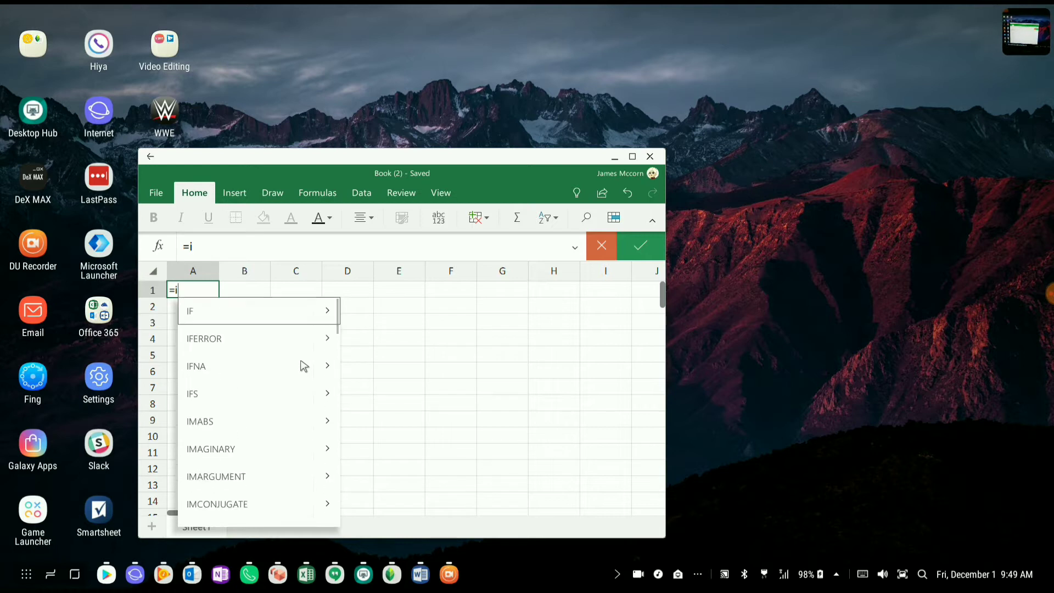
{"action": "key", "text": "Escape"}
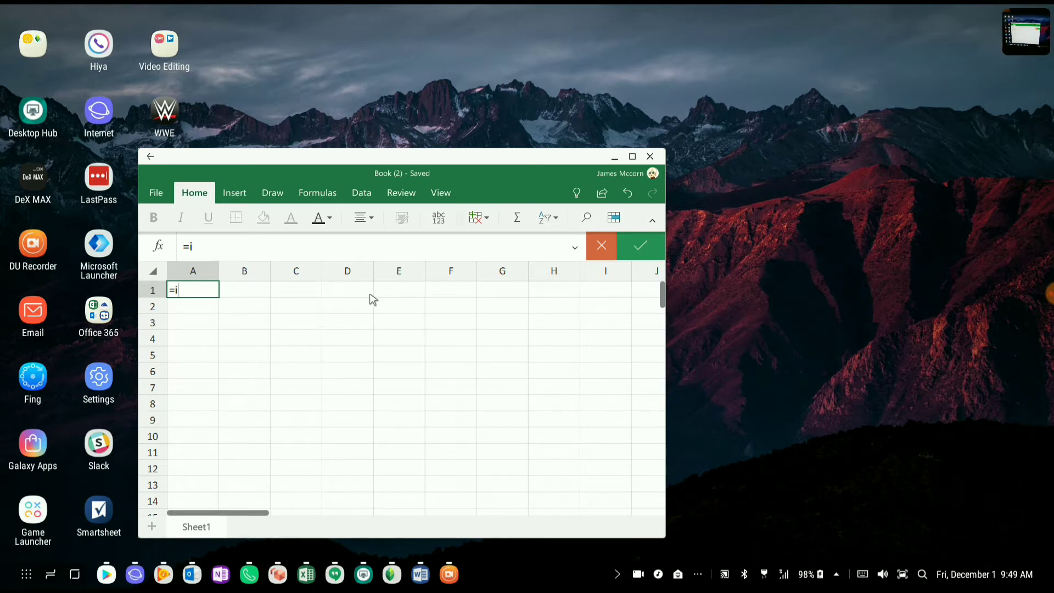
{"action": "key", "text": "BackSpace"}
{"action": "key", "text": "BackSpace"}
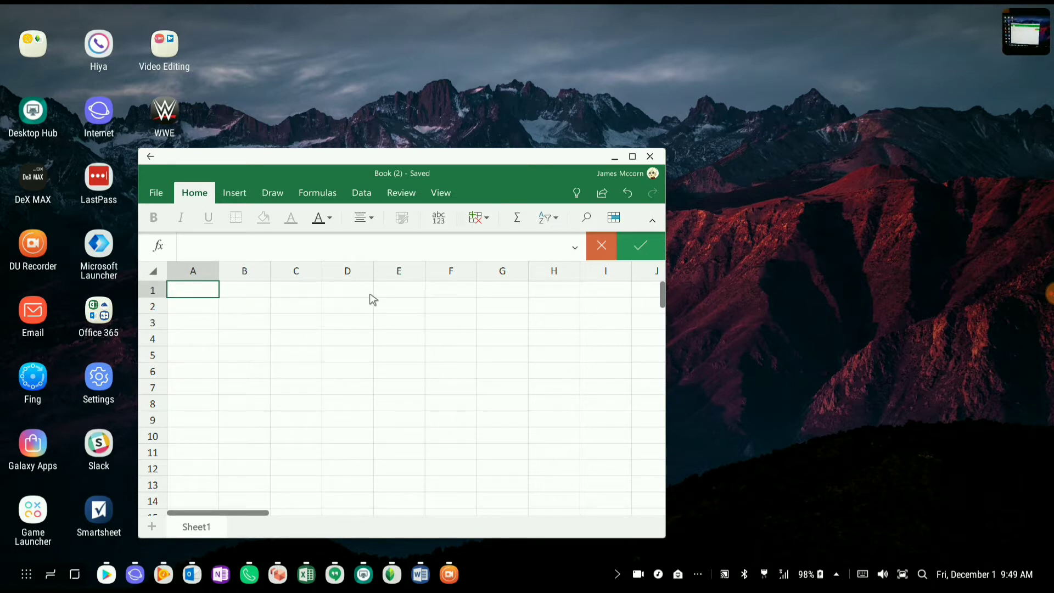
{"action": "left_click", "coordinate": [614, 157]}
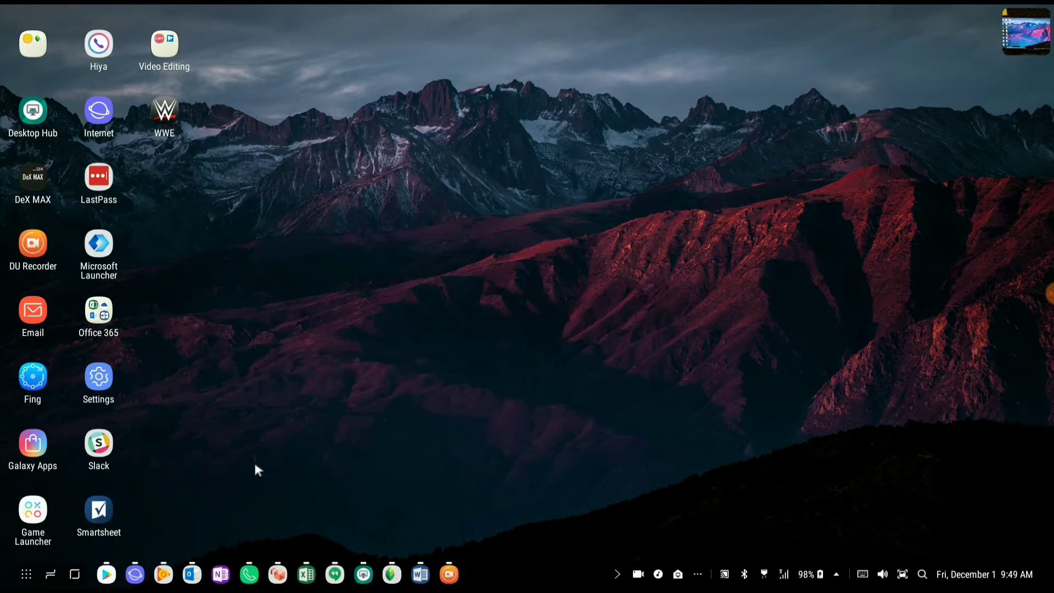
Glance at the Desktop Hub dashboard, then launch the full-screen Windows 10 WorkSpaces desktop
{"action": "left_click", "coordinate": [363, 574]}
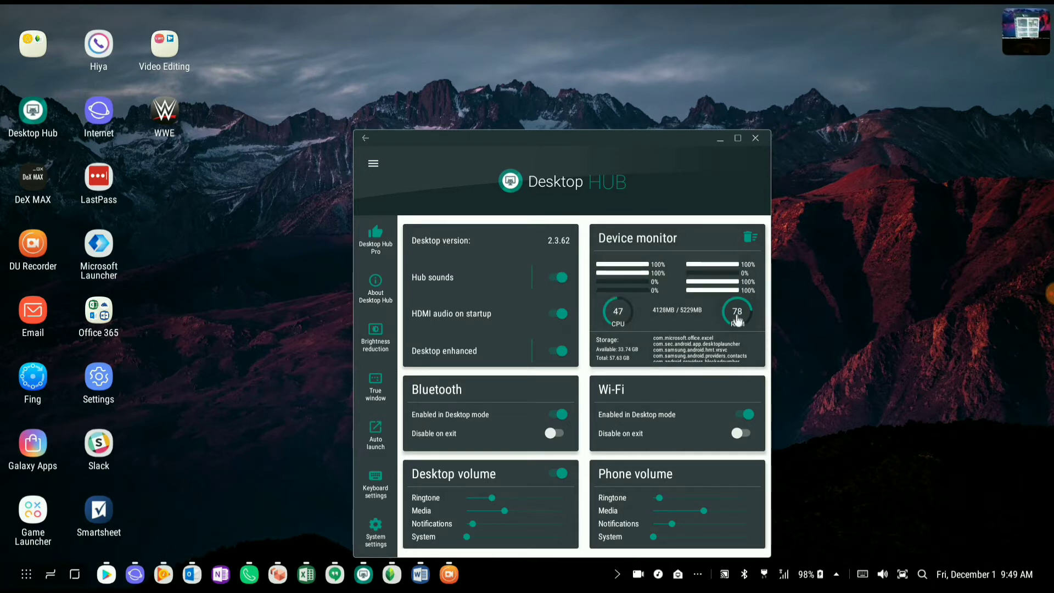
{"action": "left_click", "coordinate": [718, 142]}
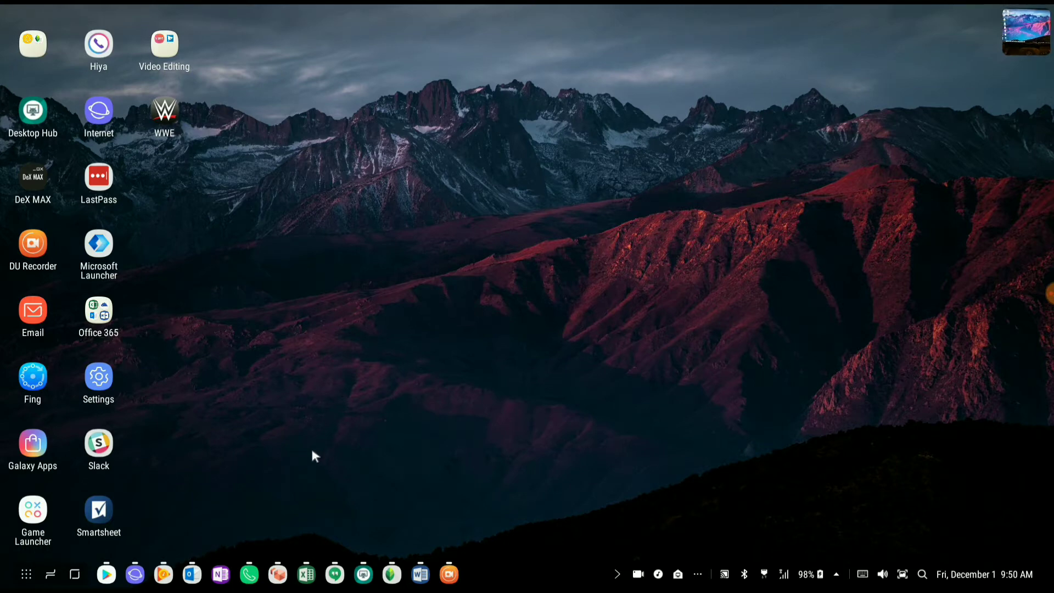
{"action": "left_click", "coordinate": [276, 576]}
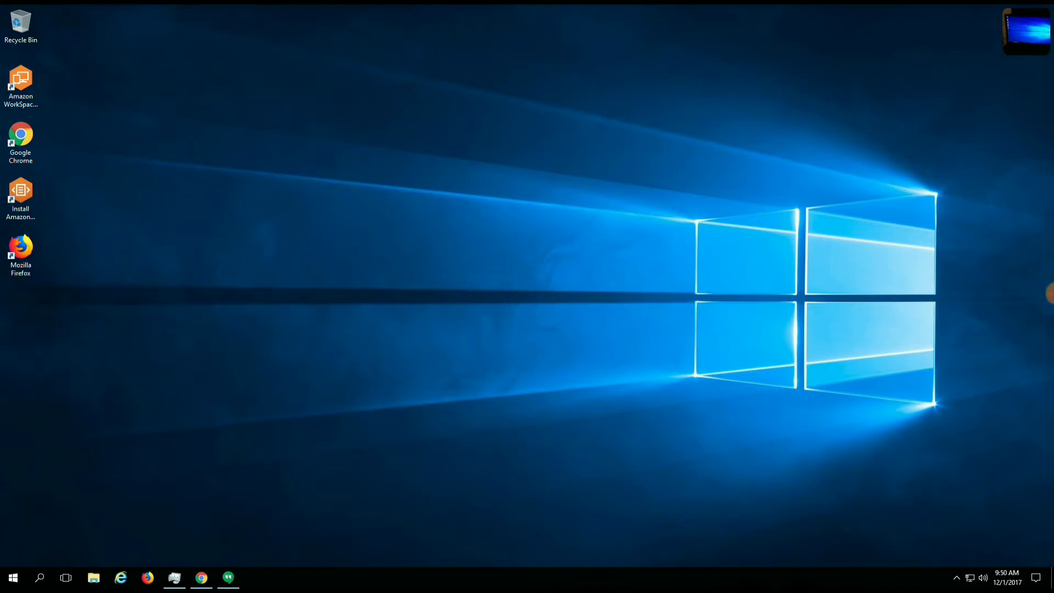
{"action": "mouse_move", "coordinate": [152, 8]}
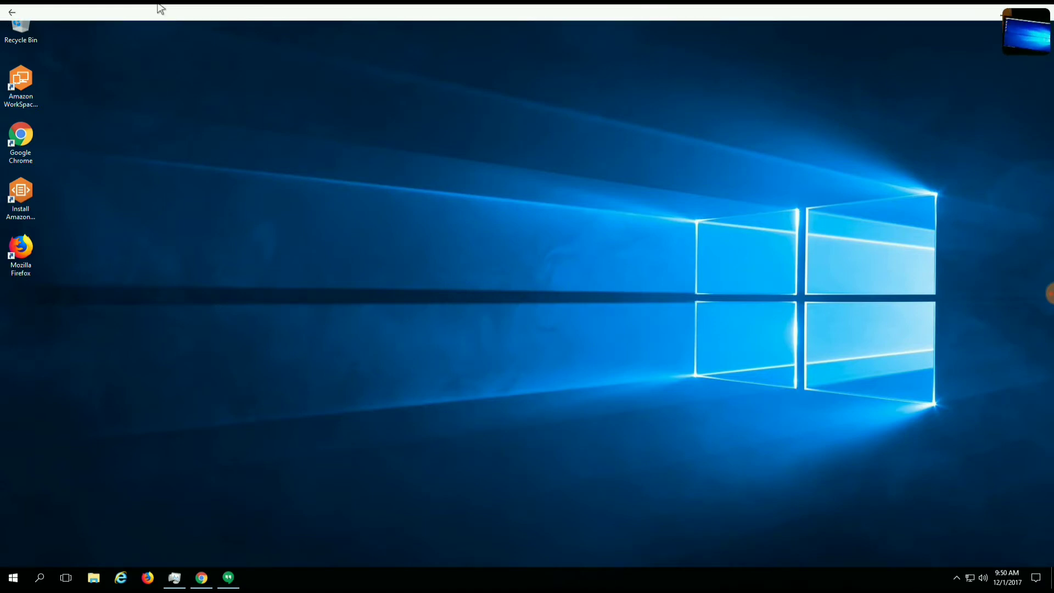
{"action": "mouse_move", "coordinate": [3, 165]}
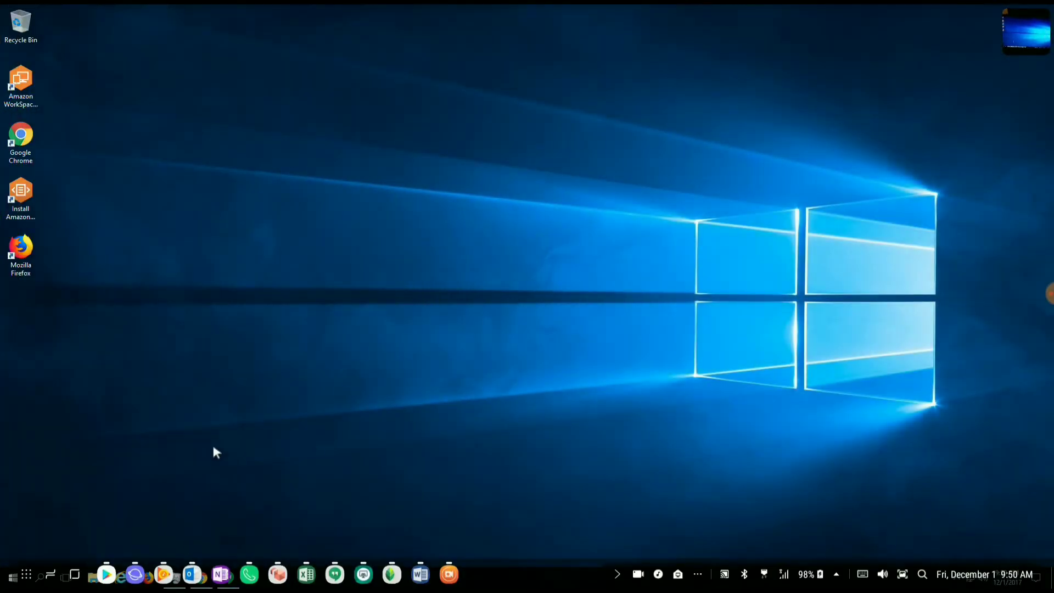
Review CPU, Memory and Ethernet performance in Task Manager, then the Processes list
{"action": "left_click", "coordinate": [174, 577]}
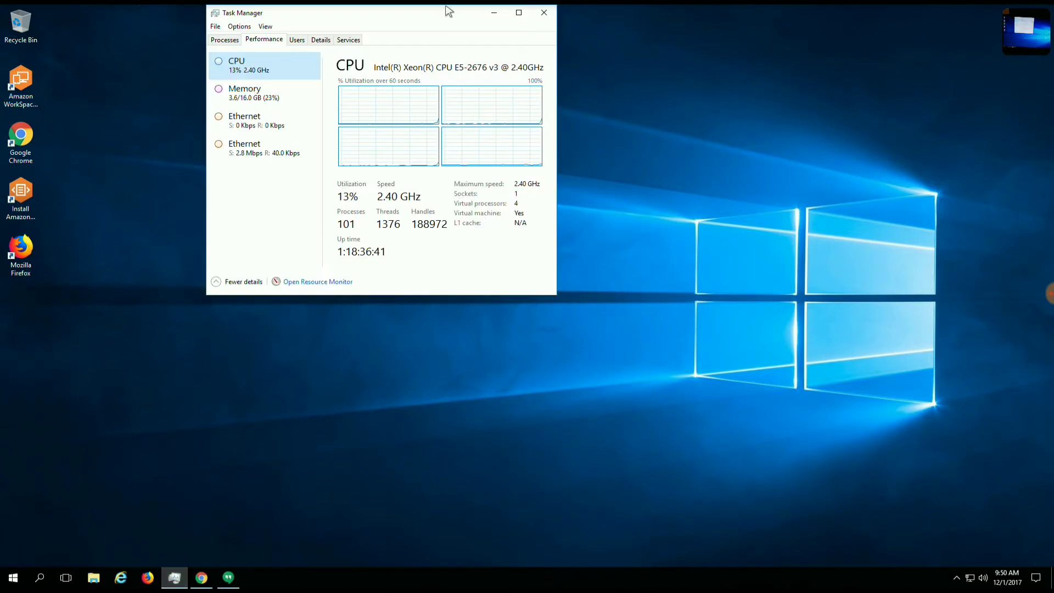
{"action": "left_click", "coordinate": [236, 41]}
{"action": "left_click", "coordinate": [259, 39]}
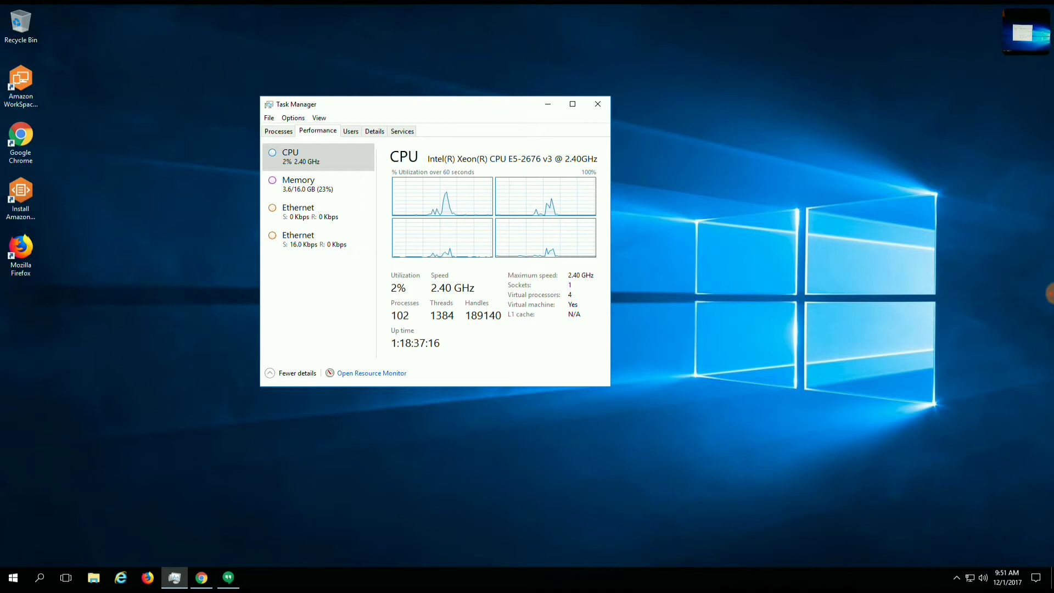
{"action": "left_click", "coordinate": [351, 186]}
{"action": "left_click", "coordinate": [351, 211]}
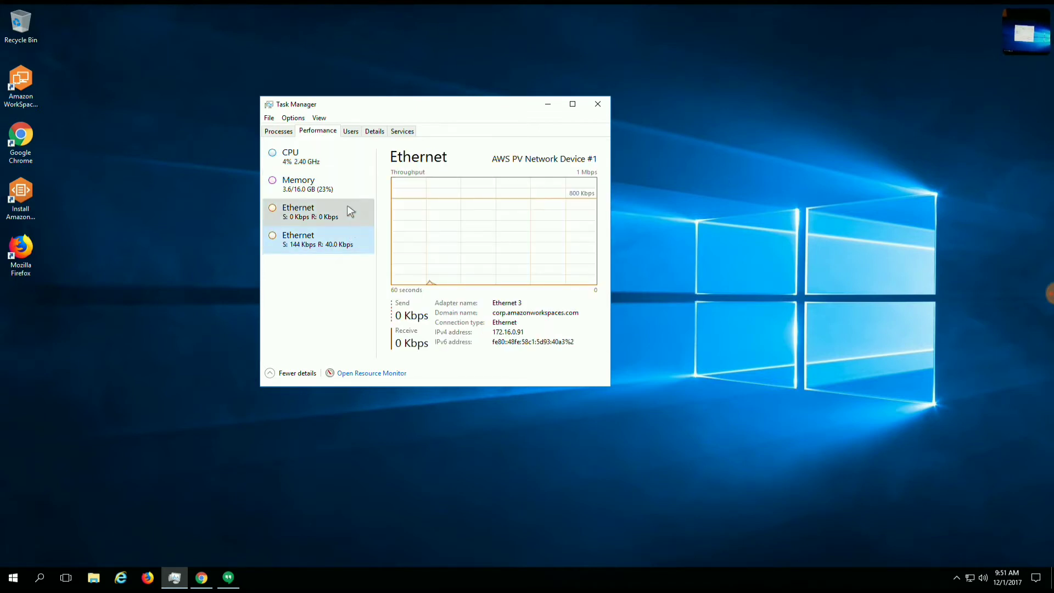
{"action": "left_click", "coordinate": [350, 166]}
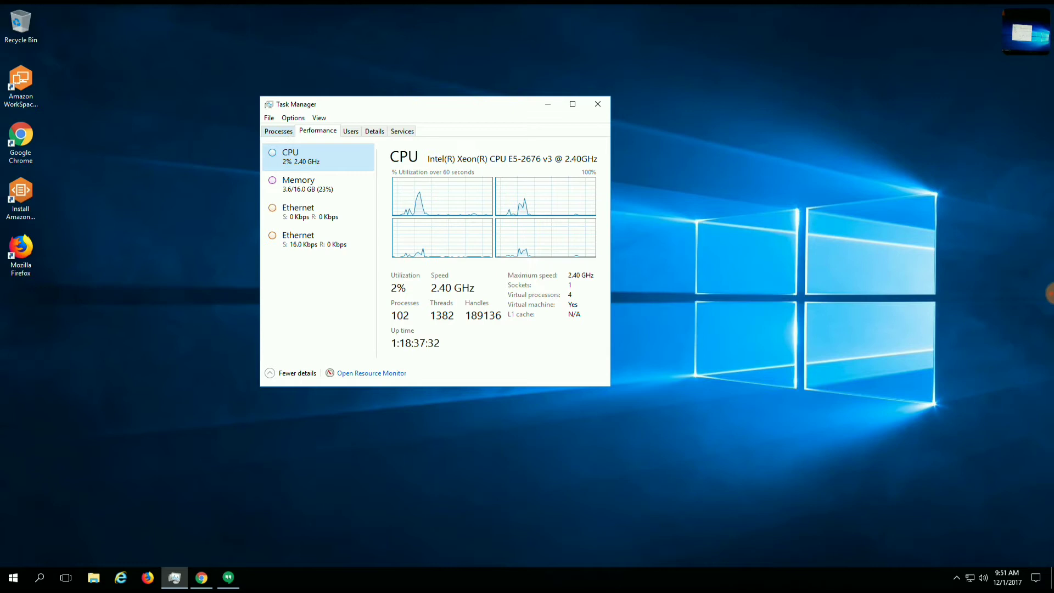
{"action": "left_click", "coordinate": [287, 134]}
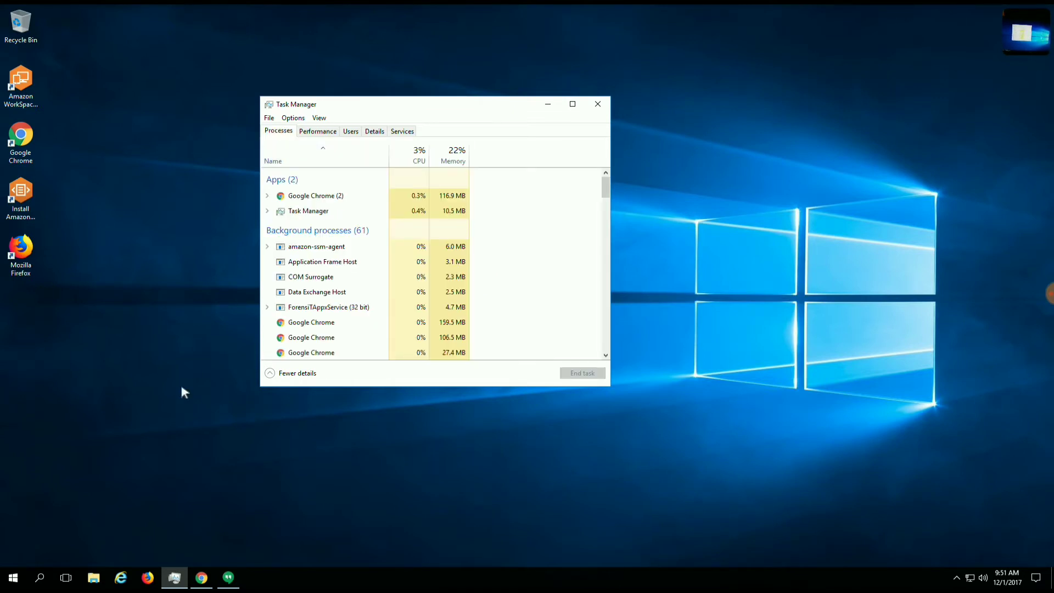
Browse the remote Start menu's installed apps, close it, and bring Chrome with Thurrott.com forward
{"action": "left_click", "coordinate": [13, 577]}
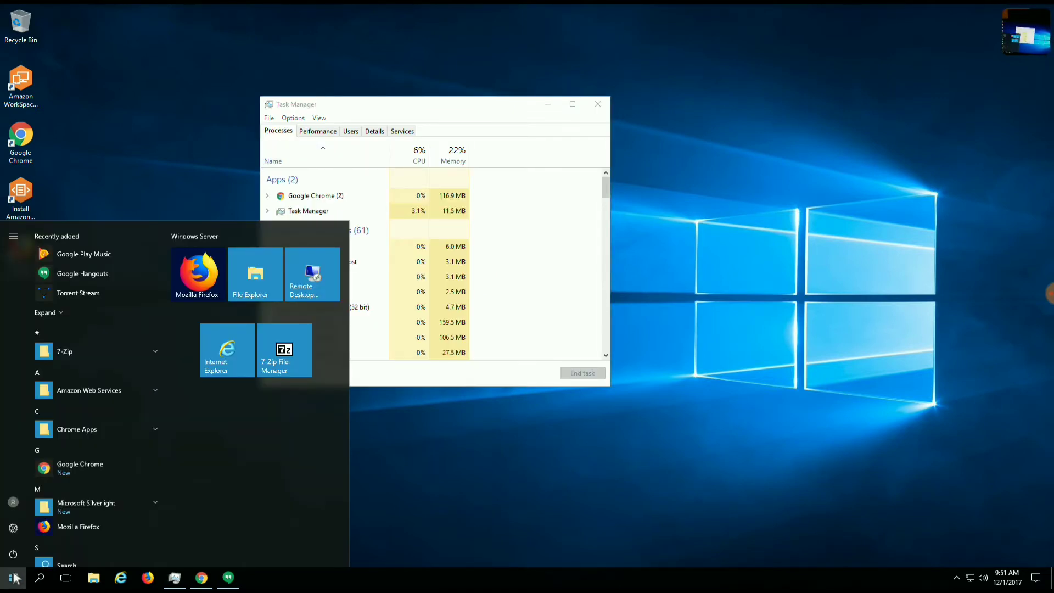
{"action": "left_click", "coordinate": [13, 577]}
{"action": "left_click", "coordinate": [13, 578]}
{"action": "scroll", "coordinate": [88, 408], "scroll_direction": "down", "scroll_amount": 3}
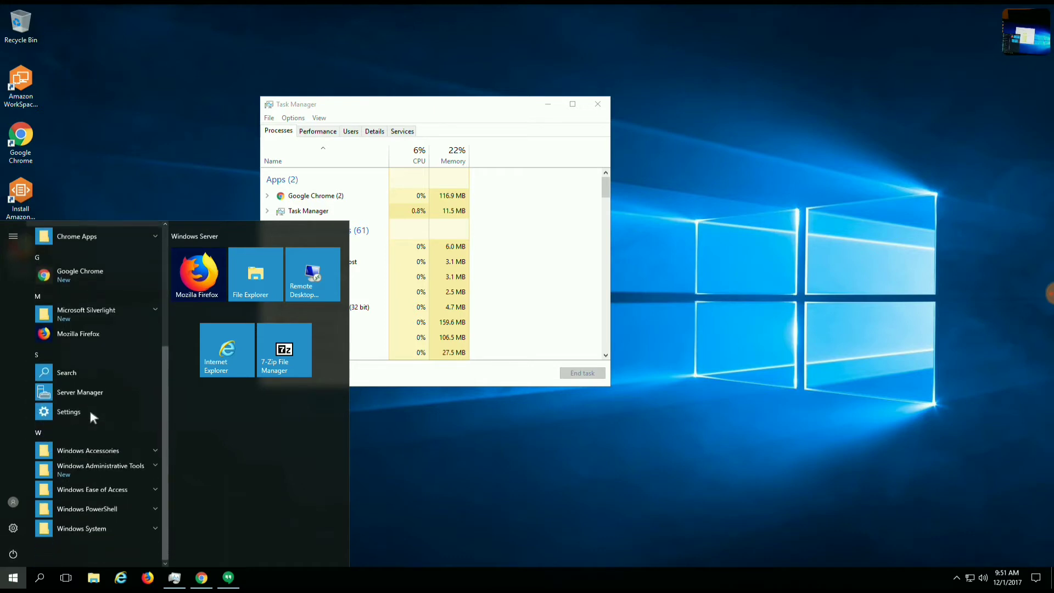
{"action": "scroll", "coordinate": [90, 411], "scroll_direction": "up", "scroll_amount": 3}
{"action": "scroll", "coordinate": [90, 410], "scroll_direction": "down", "scroll_amount": 3}
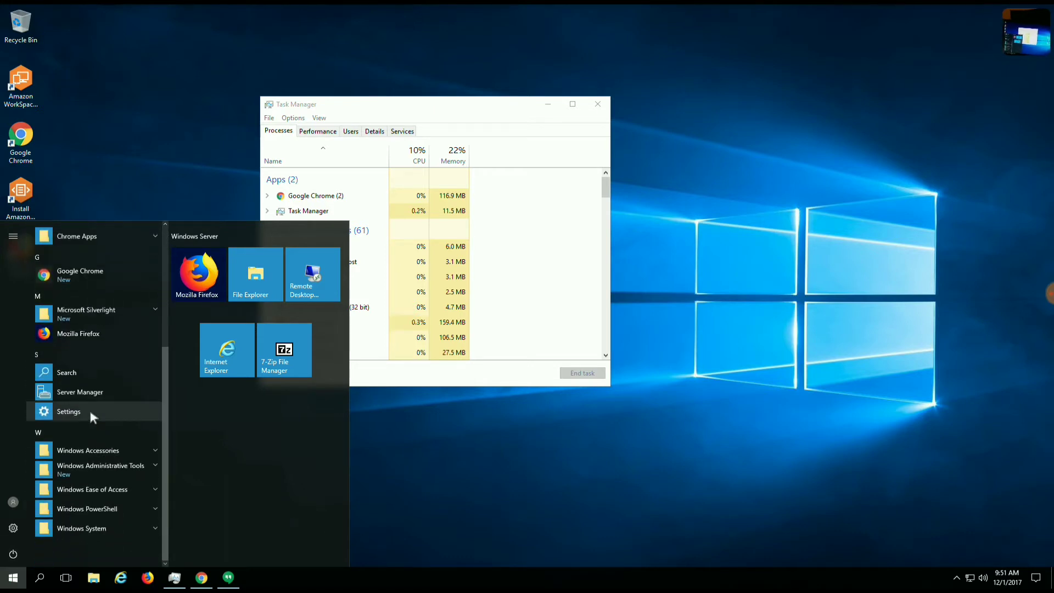
{"action": "scroll", "coordinate": [90, 413], "scroll_direction": "up", "scroll_amount": 3}
{"action": "scroll", "coordinate": [91, 413], "scroll_direction": "down", "scroll_amount": 3}
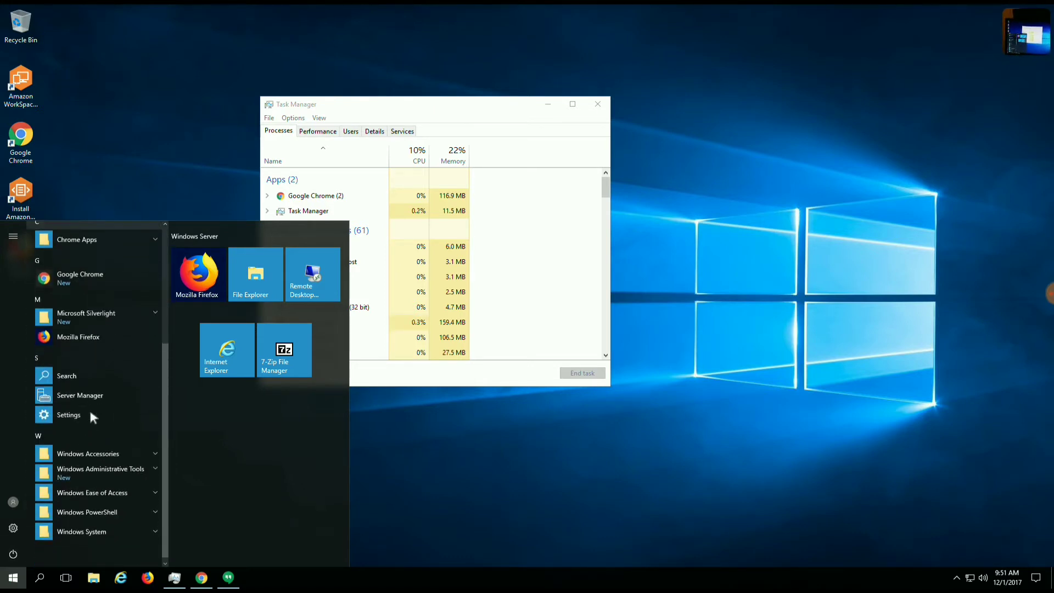
{"action": "scroll", "coordinate": [90, 417], "scroll_direction": "up", "scroll_amount": 3}
{"action": "scroll", "coordinate": [91, 418], "scroll_direction": "down", "scroll_amount": 3}
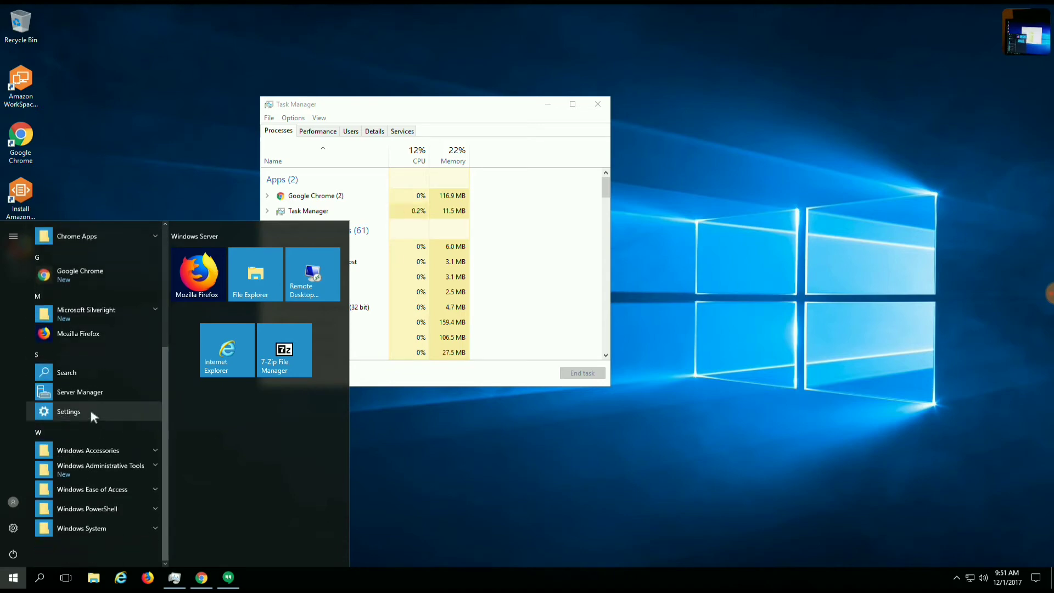
{"action": "left_click", "coordinate": [617, 464]}
{"action": "left_click", "coordinate": [202, 577]}
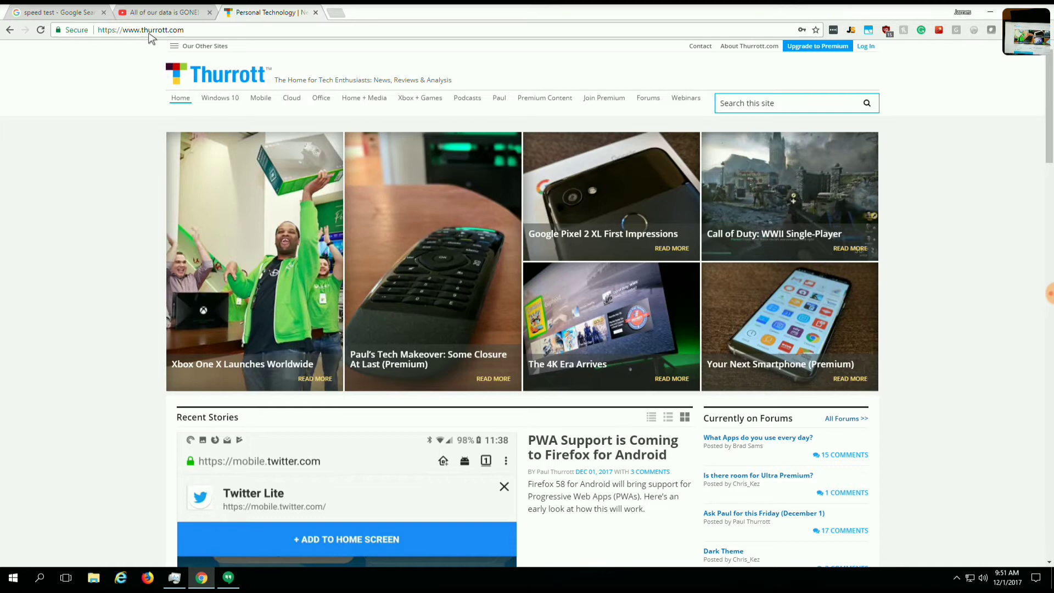
Switch to the 'All of our data is GONE!' YouTube tab and pause, then resume the video
{"action": "left_click", "coordinate": [158, 14]}
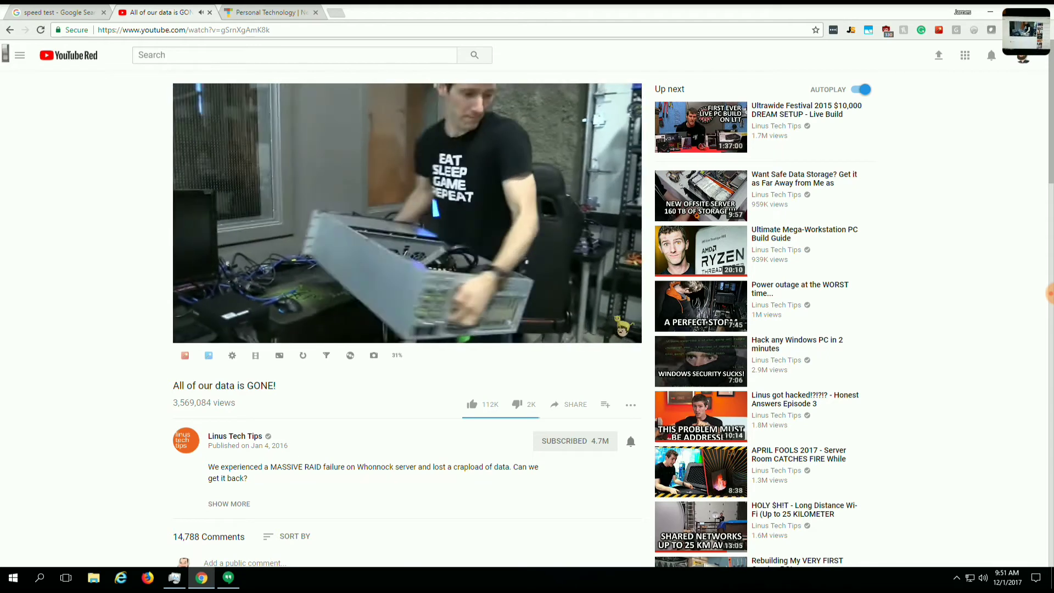
{"action": "left_click", "coordinate": [410, 230]}
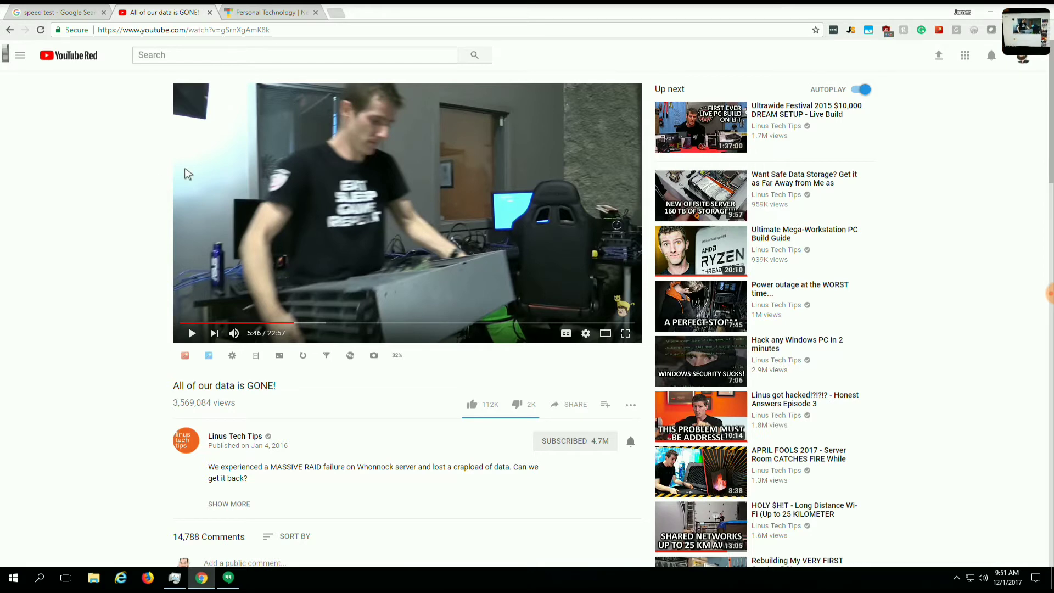
{"action": "left_click", "coordinate": [359, 179]}
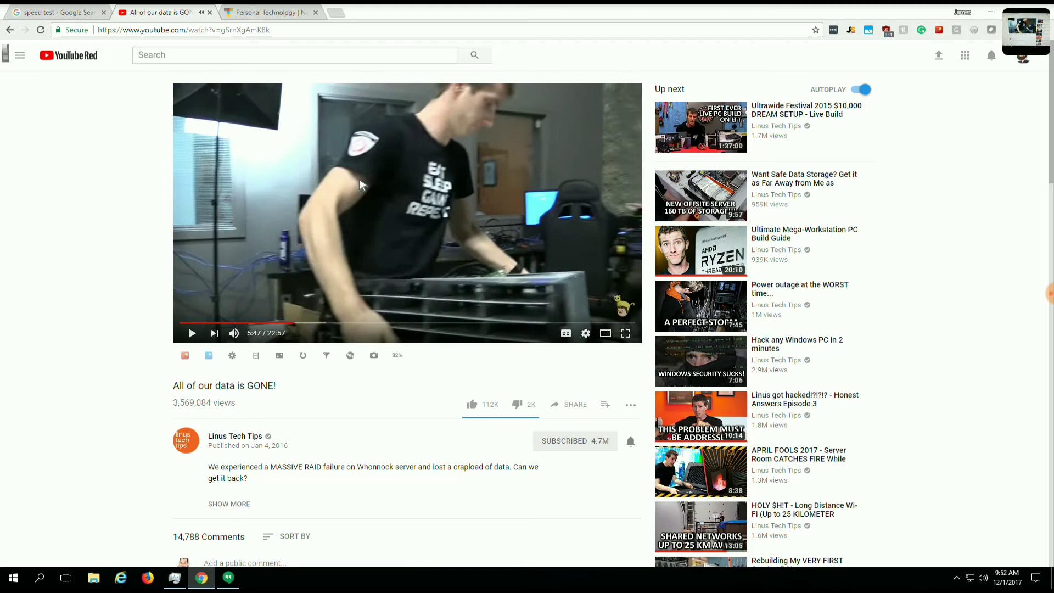
{"action": "left_click", "coordinate": [359, 179]}
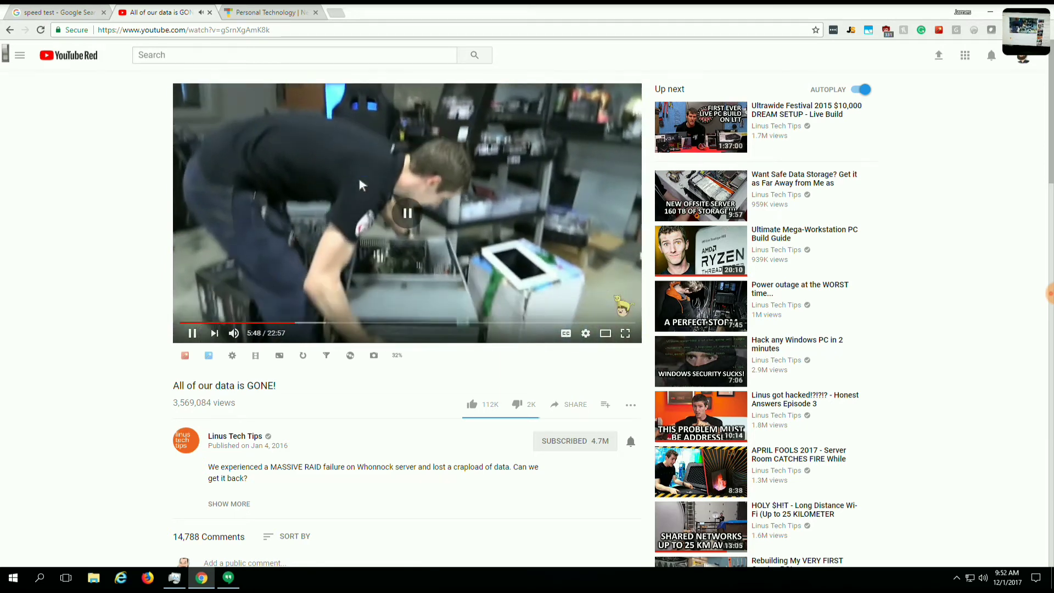
Run Google's internet speed test from the search results and close its result
{"action": "left_click", "coordinate": [61, 14]}
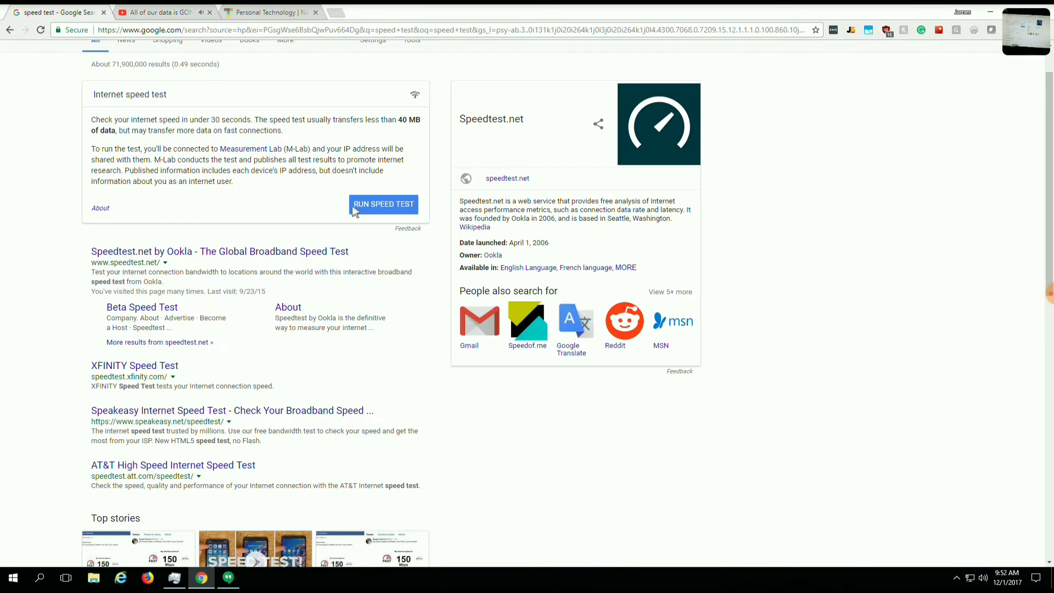
{"action": "left_click", "coordinate": [377, 202]}
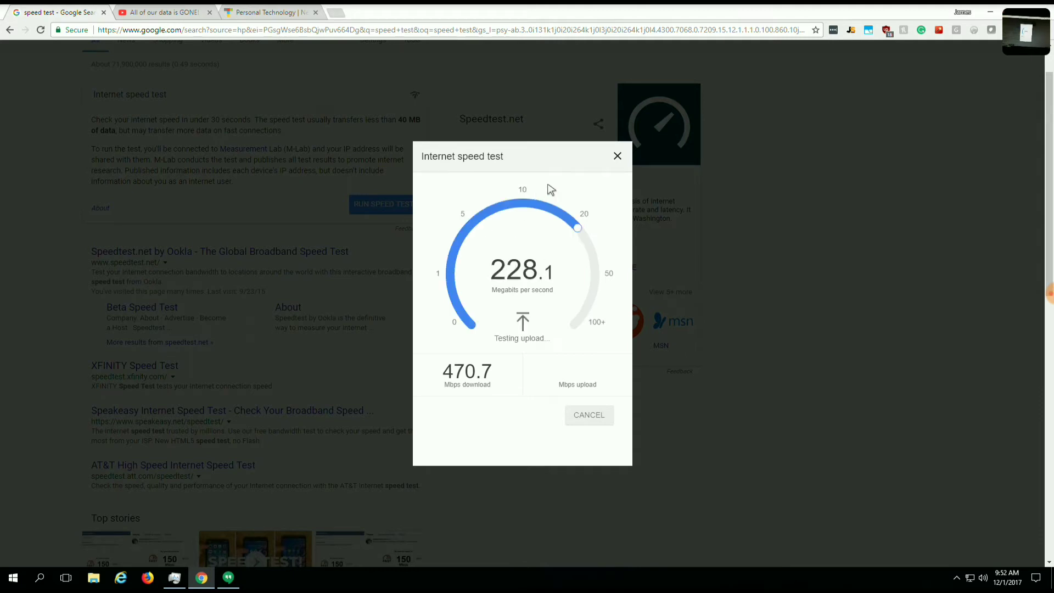
{"action": "left_click", "coordinate": [617, 157]}
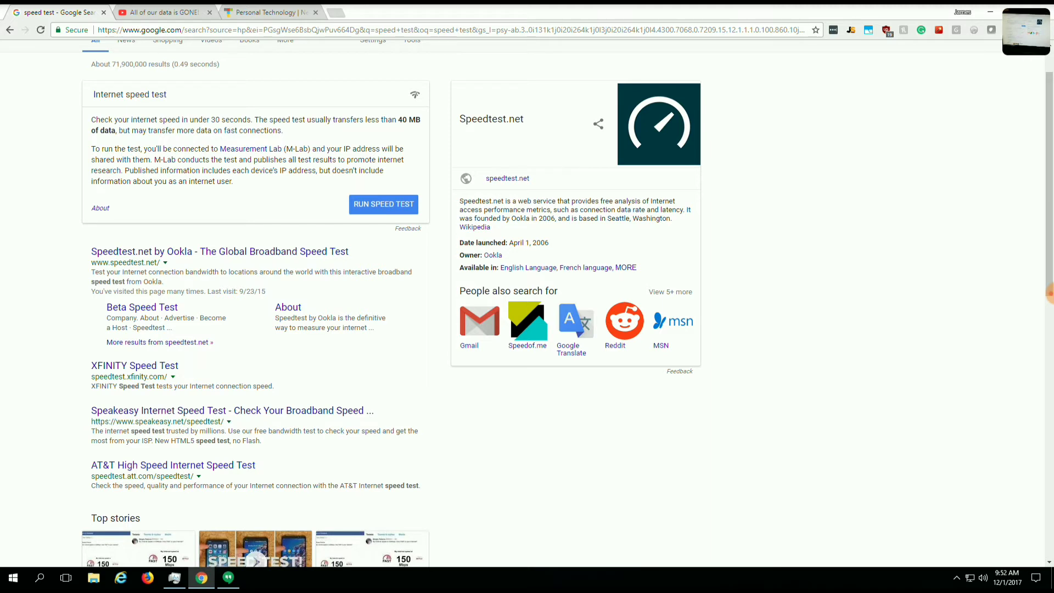
Toggle the Word document from the DeX shelf, then exit the full-screen WorkSpaces session
{"action": "mouse_move", "coordinate": [132, 10]}
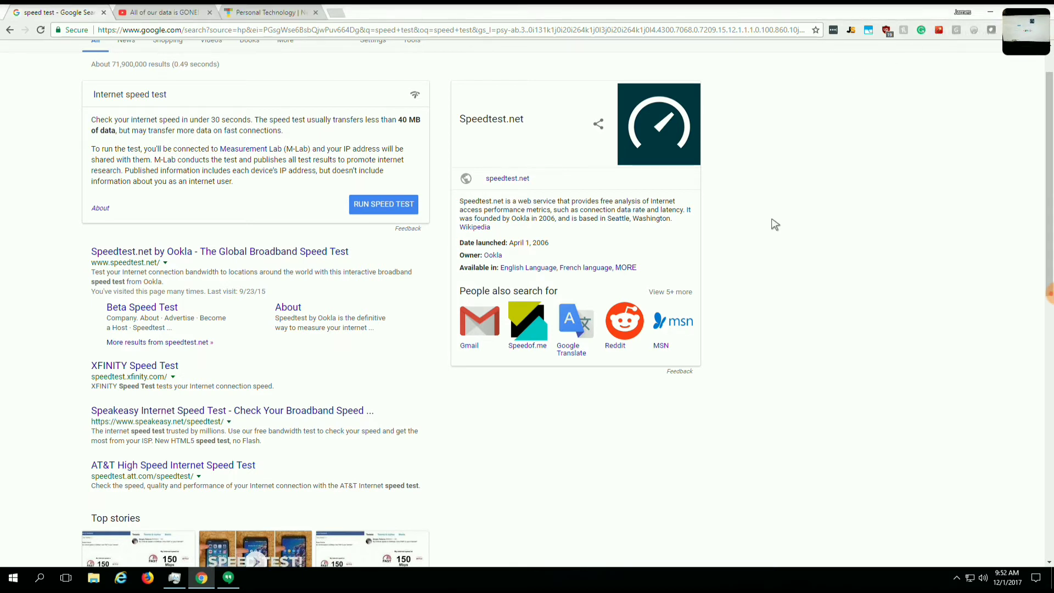
{"action": "mouse_move", "coordinate": [444, 587]}
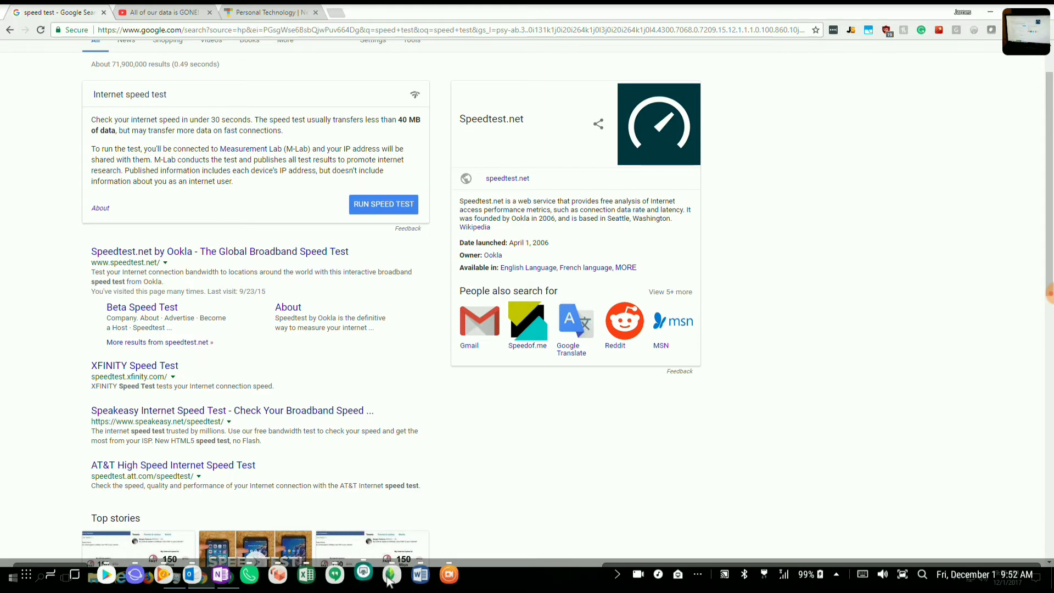
{"action": "left_click", "coordinate": [420, 574]}
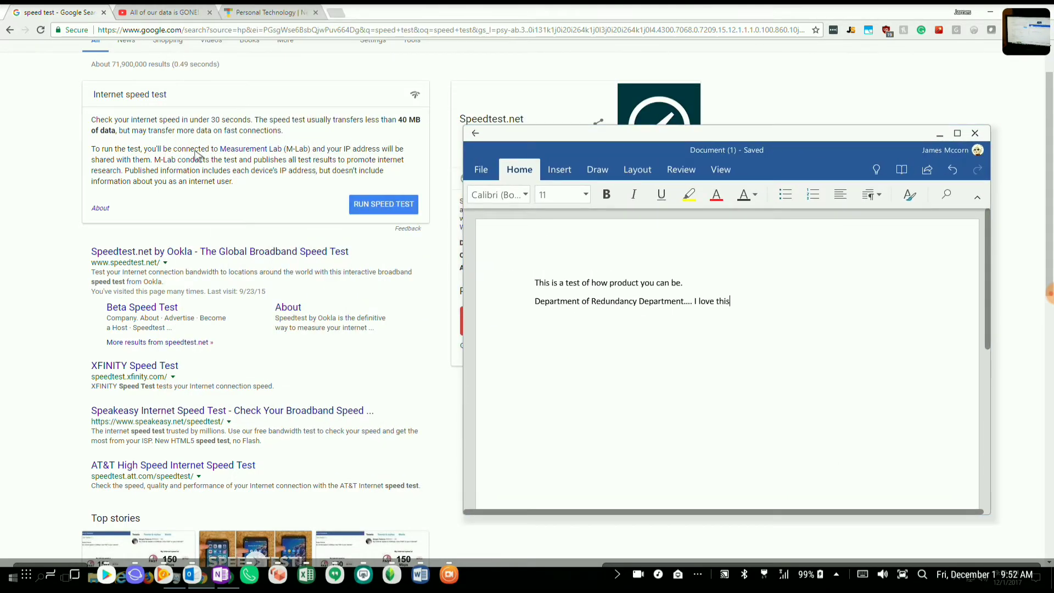
{"action": "left_click", "coordinate": [152, 166]}
{"action": "scroll", "coordinate": [153, 165], "scroll_direction": "down", "scroll_amount": 2}
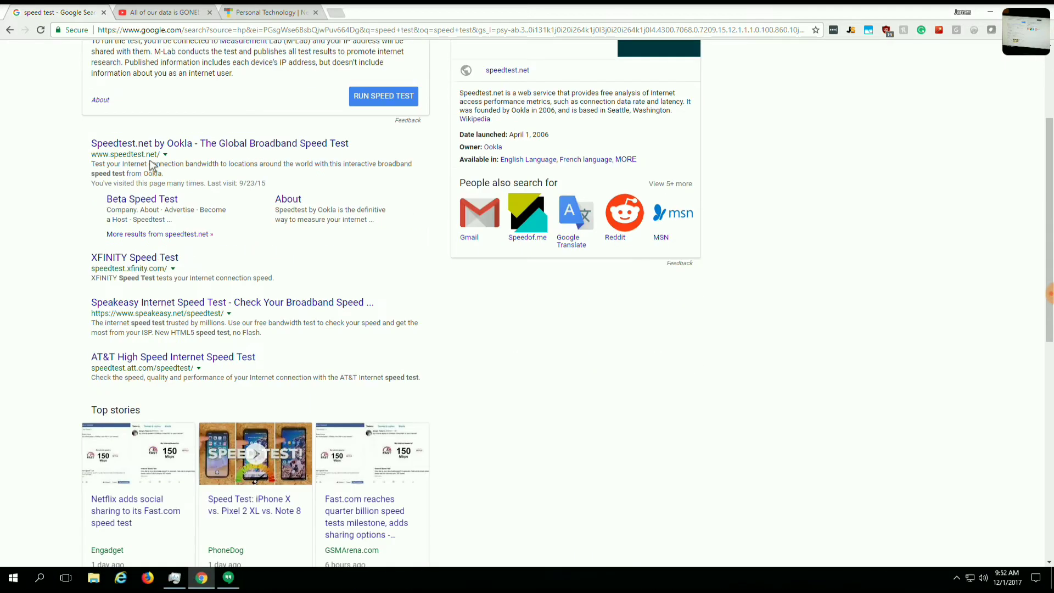
{"action": "scroll", "coordinate": [152, 166], "scroll_direction": "up", "scroll_amount": 3}
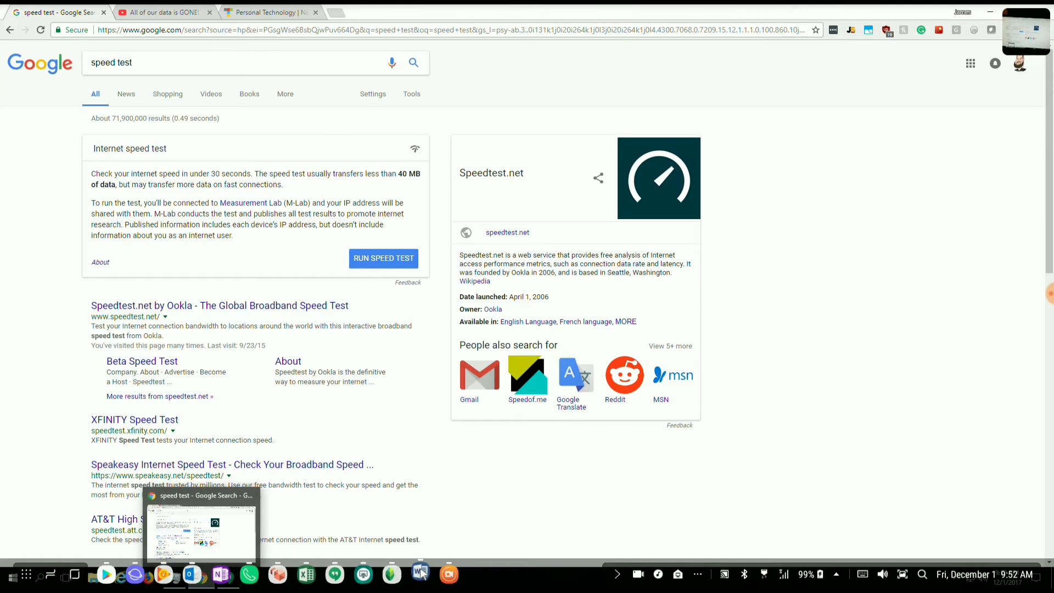
{"action": "left_click", "coordinate": [420, 574]}
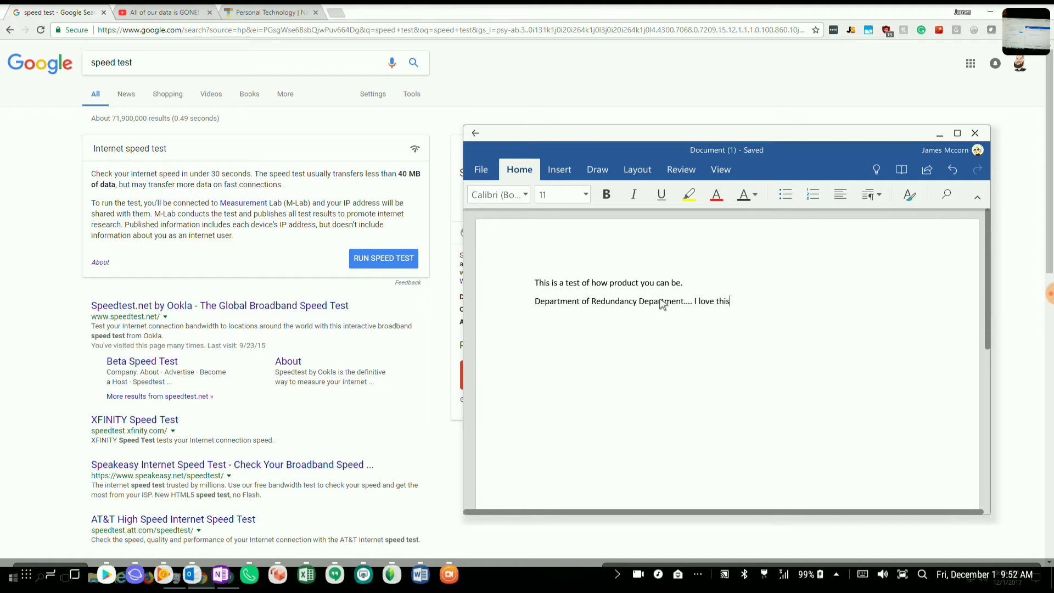
{"action": "left_click", "coordinate": [3, 176]}
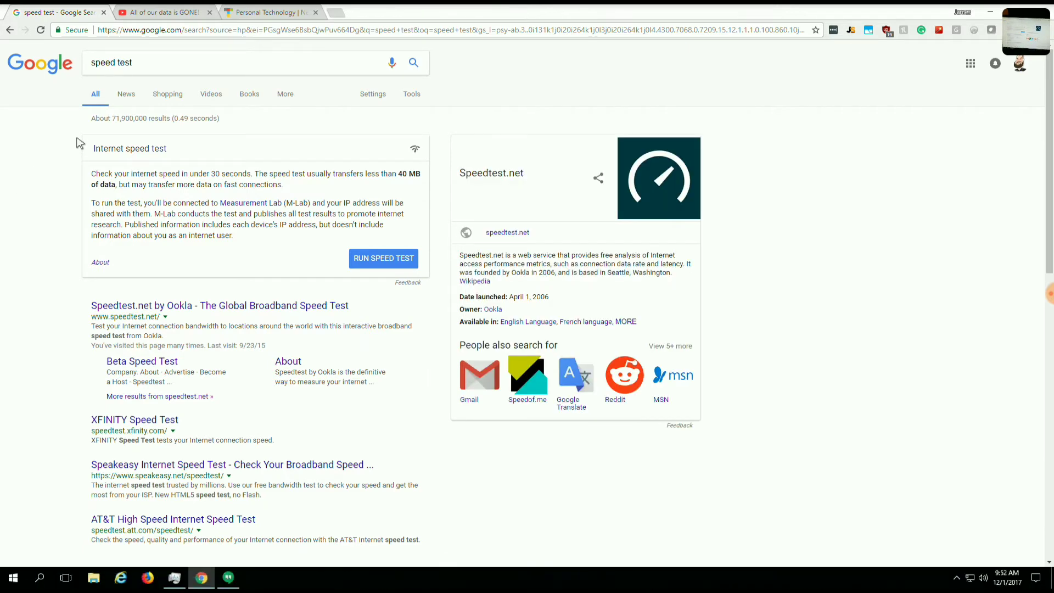
{"action": "scroll", "coordinate": [141, 161], "scroll_direction": "down", "scroll_amount": 2}
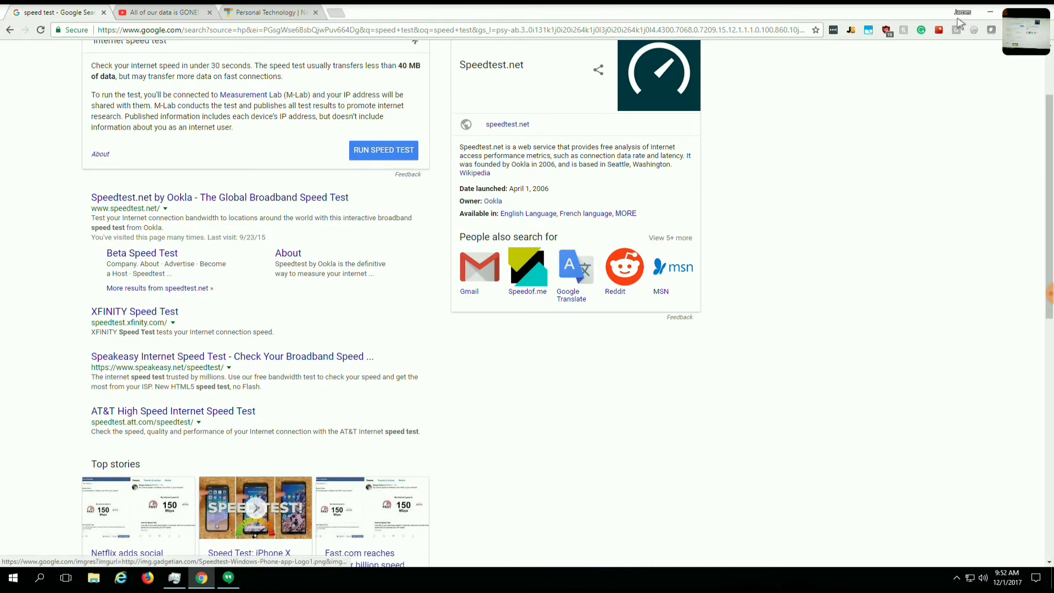
{"action": "left_click", "coordinate": [997, 16]}
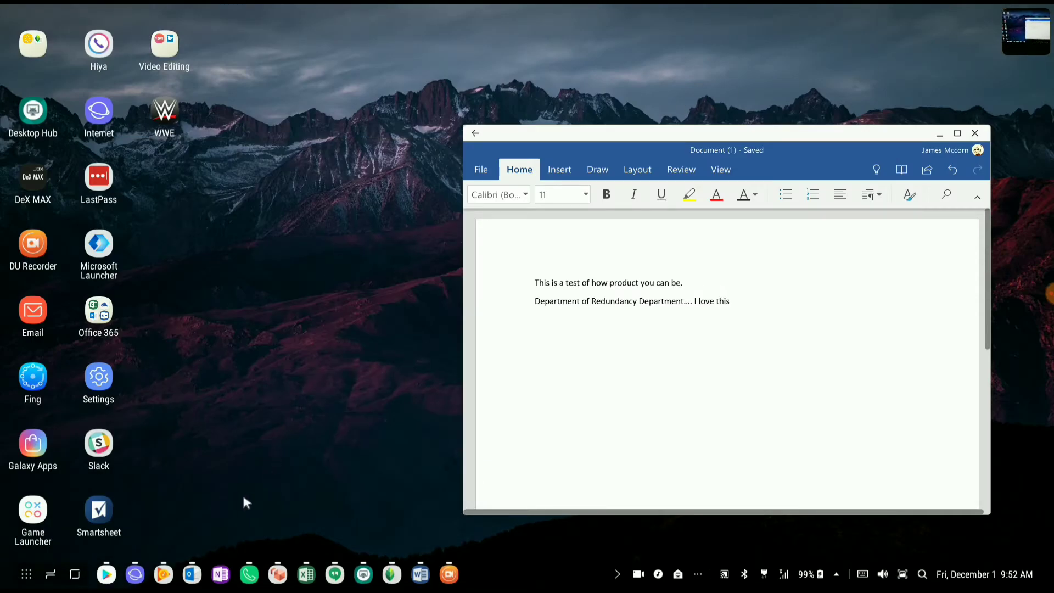
Open the Video Editing folder on the DeX desktop to reveal V360 and WeVideo
{"action": "mouse_move", "coordinate": [275, 576]}
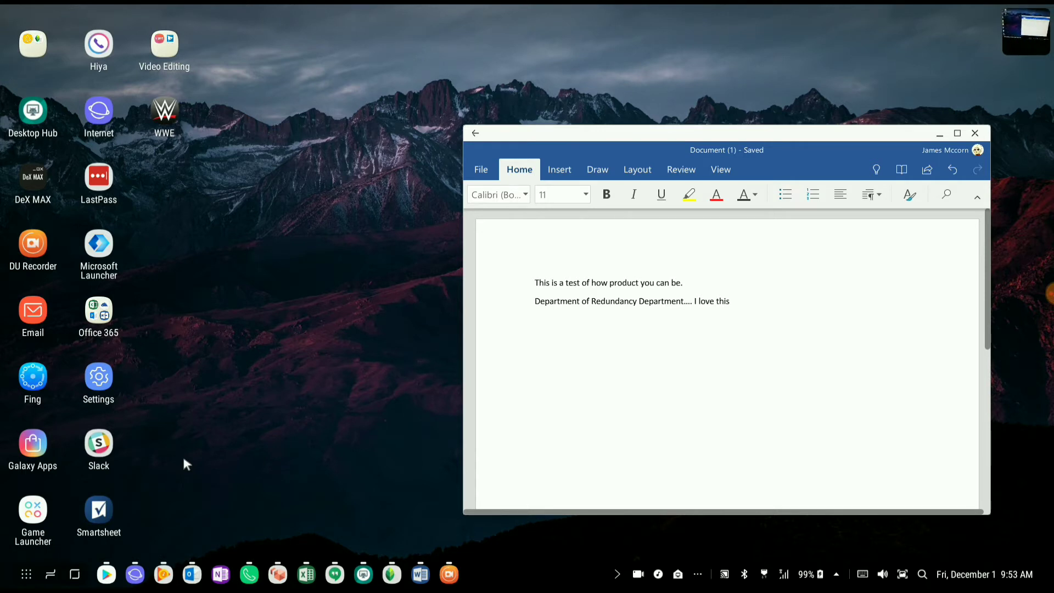
{"action": "left_click", "coordinate": [163, 43]}
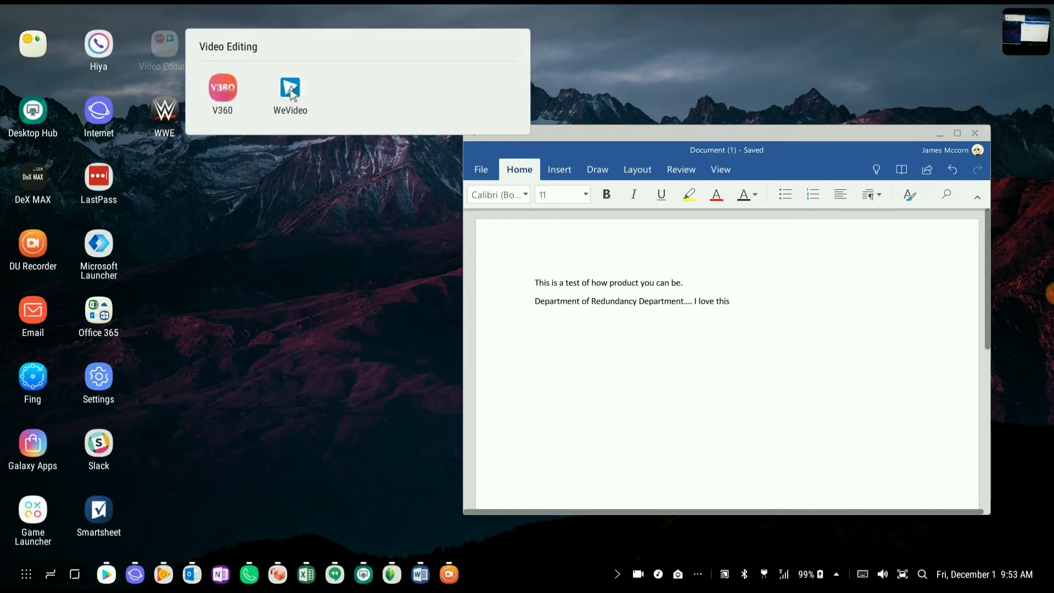
Launch WeVideo and scroll through the project's timeline
{"action": "left_click", "coordinate": [290, 91]}
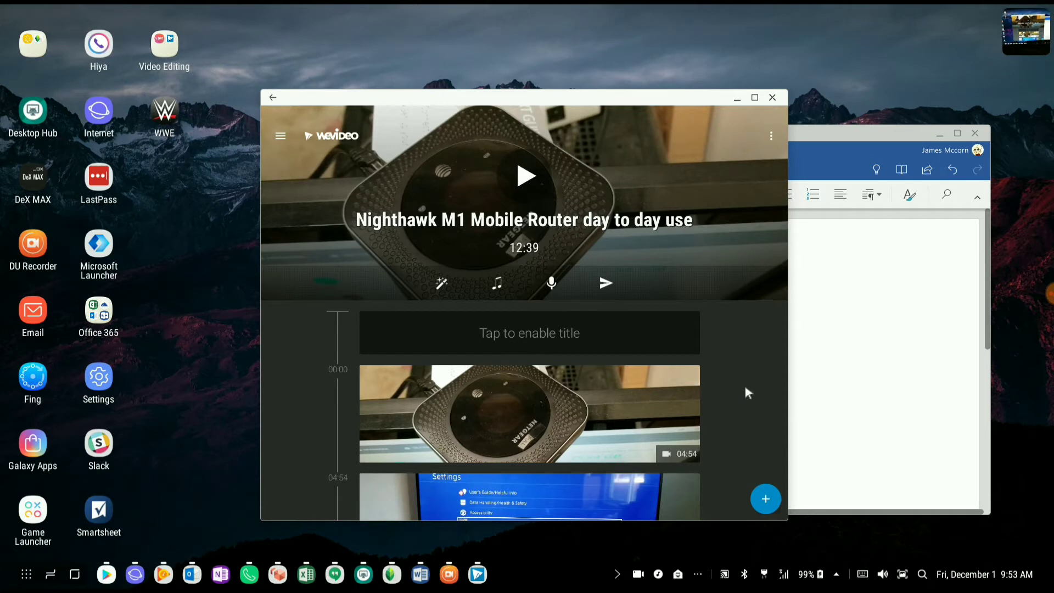
{"action": "scroll", "coordinate": [651, 415], "scroll_direction": "down", "scroll_amount": 5}
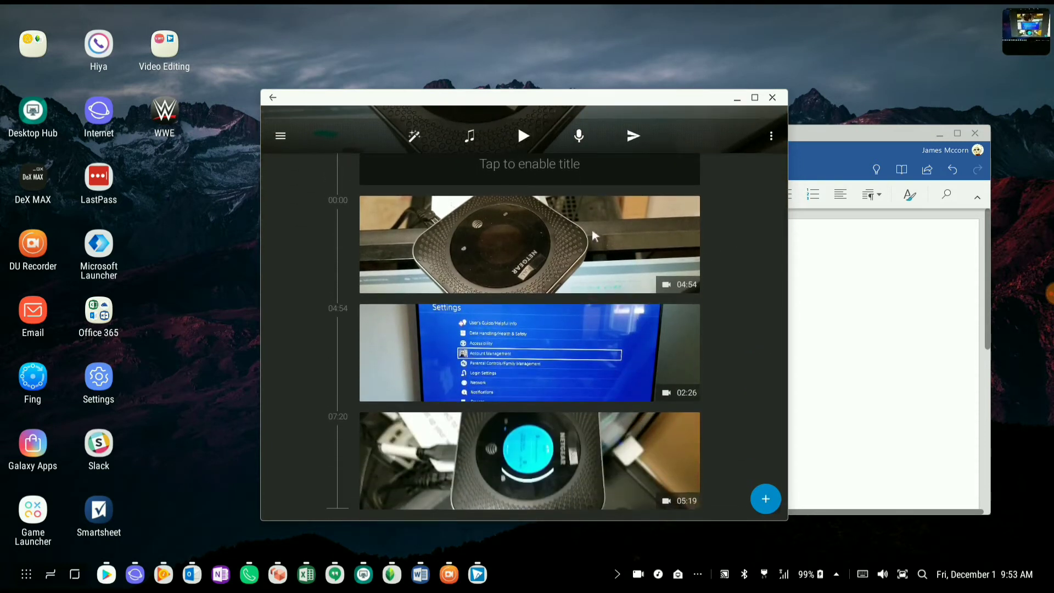
{"action": "scroll", "coordinate": [546, 334], "scroll_direction": "up", "scroll_amount": 1}
{"action": "scroll", "coordinate": [549, 324], "scroll_direction": "down", "scroll_amount": 1}
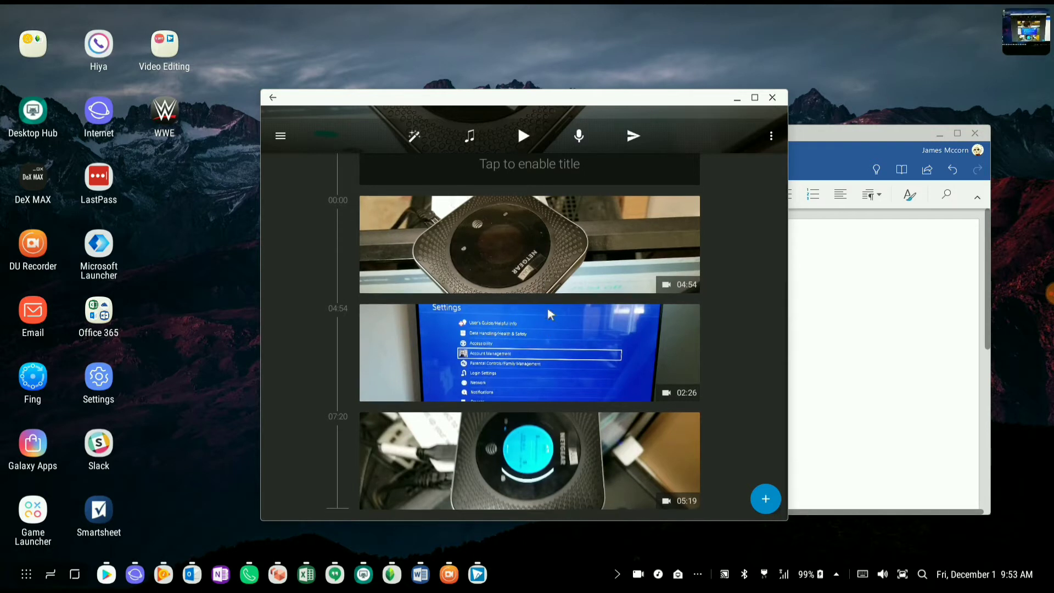
Add the Nov 25 dog video from the Camera album and open the new clip
{"action": "left_click", "coordinate": [765, 496]}
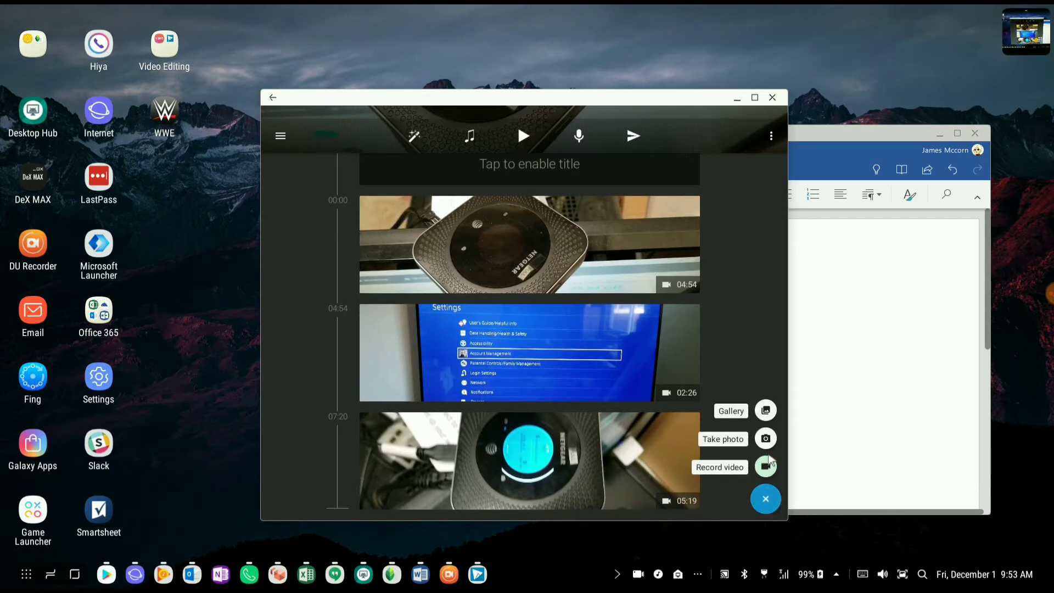
{"action": "left_click", "coordinate": [765, 411]}
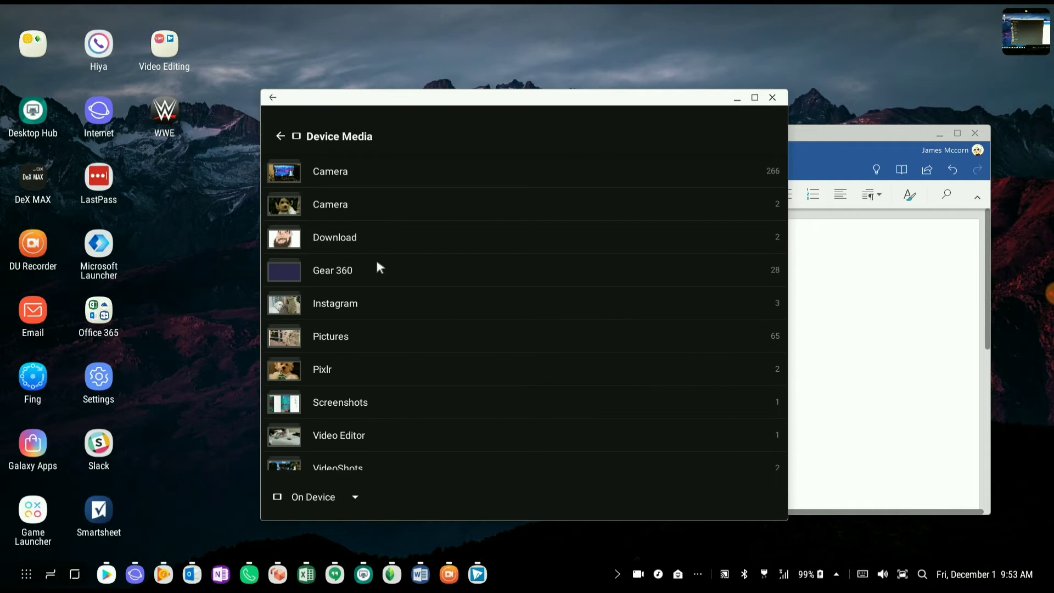
{"action": "scroll", "coordinate": [375, 258], "scroll_direction": "down", "scroll_amount": 1}
{"action": "scroll", "coordinate": [369, 247], "scroll_direction": "up", "scroll_amount": 1}
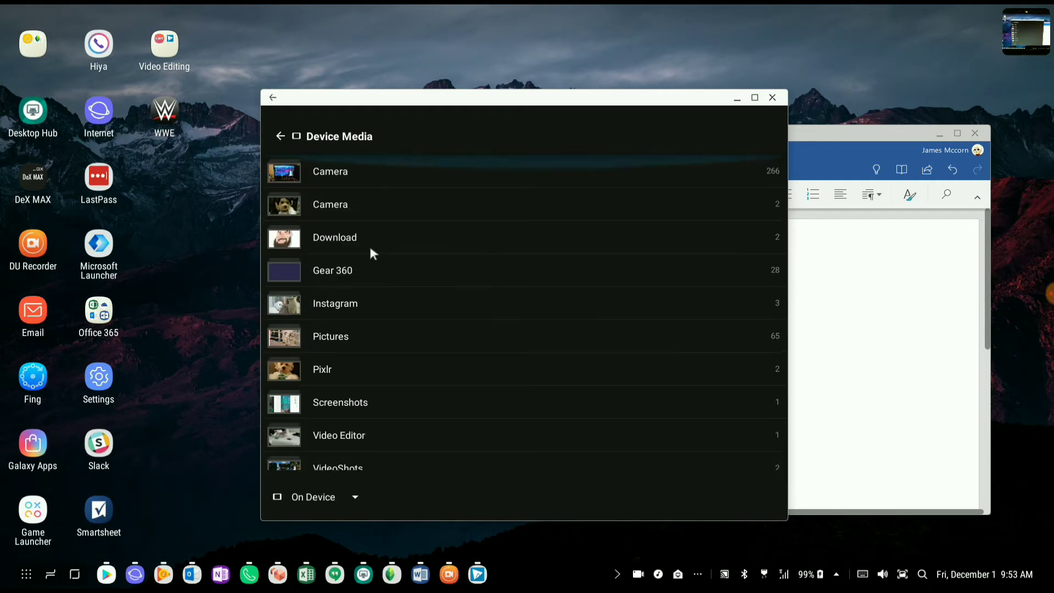
{"action": "left_click", "coordinate": [332, 205]}
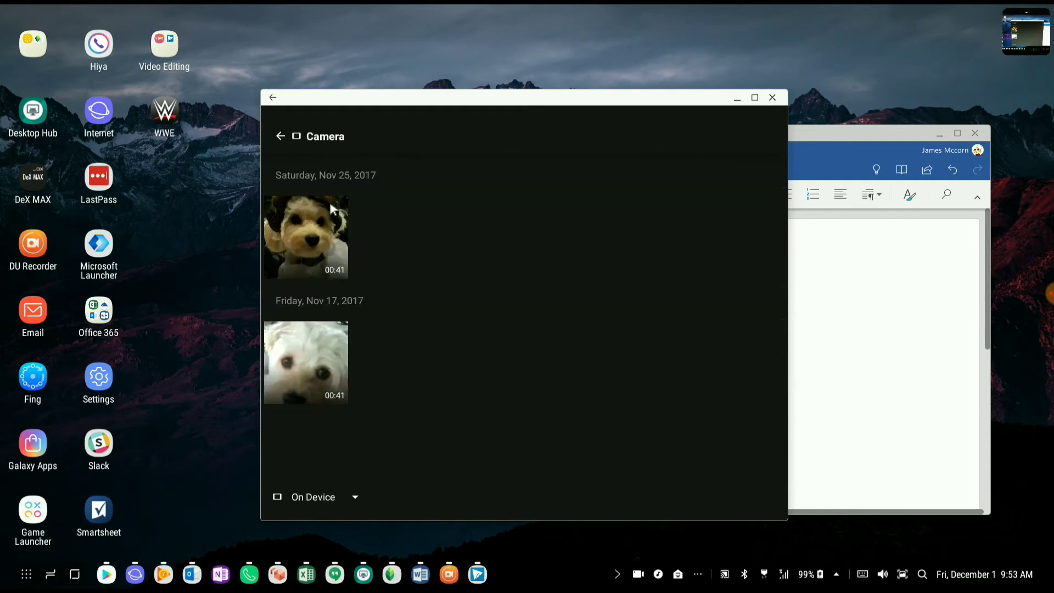
{"action": "left_click", "coordinate": [321, 242]}
{"action": "left_click", "coordinate": [767, 500]}
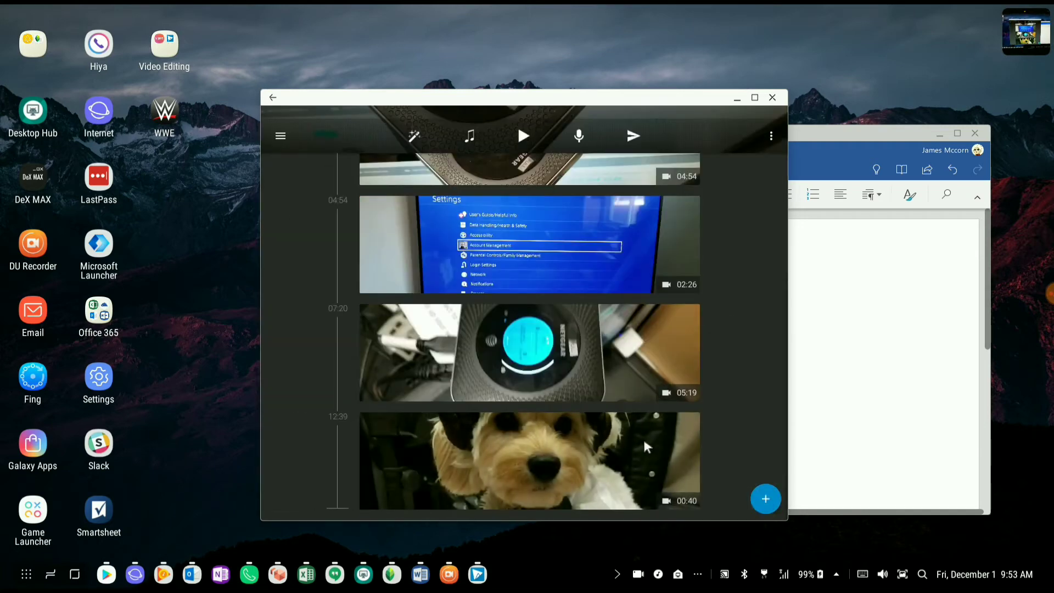
{"action": "left_click", "coordinate": [562, 455]}
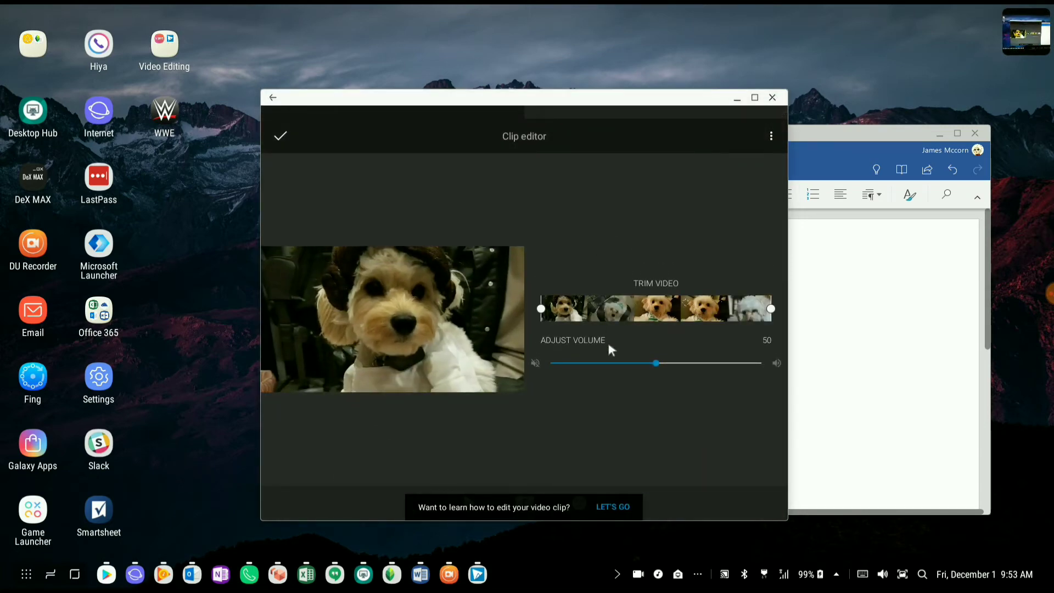
Mute and preview the dog clip, then exit the clip editor discarding changes
{"action": "left_click", "coordinate": [534, 363]}
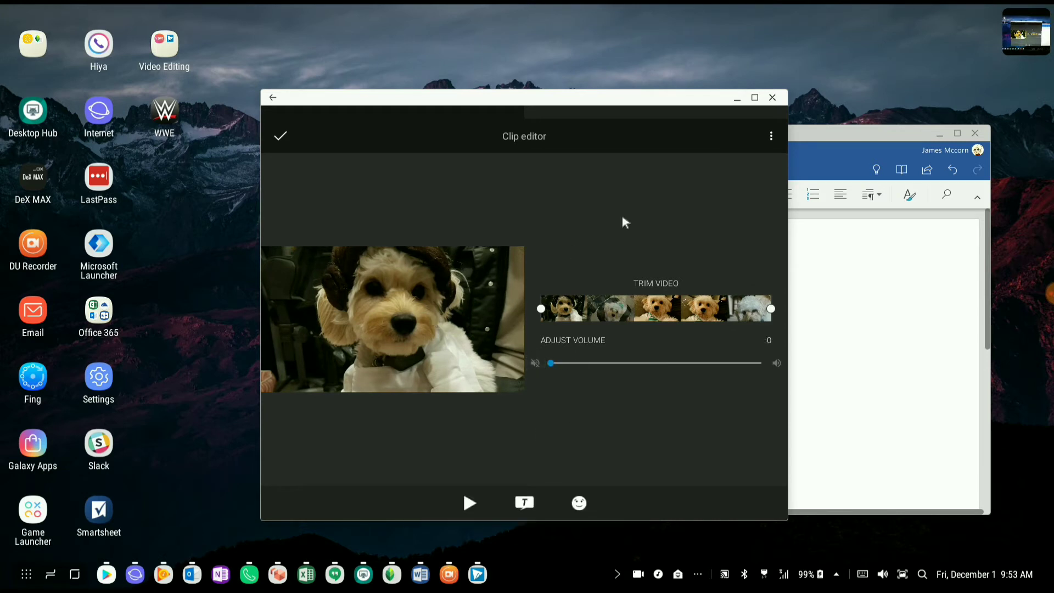
{"action": "left_click", "coordinate": [469, 504]}
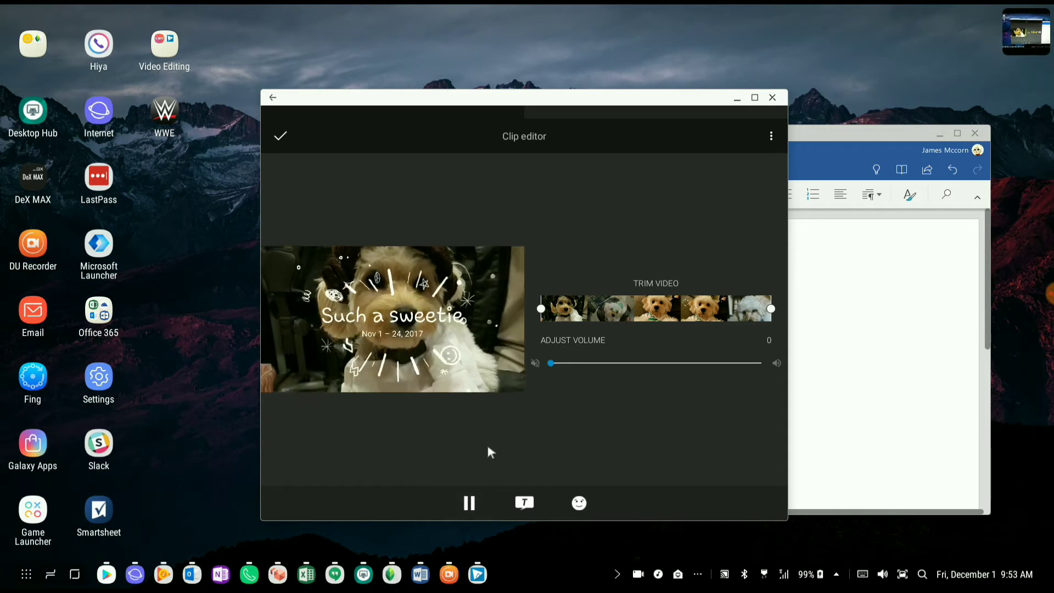
{"action": "left_click", "coordinate": [472, 502]}
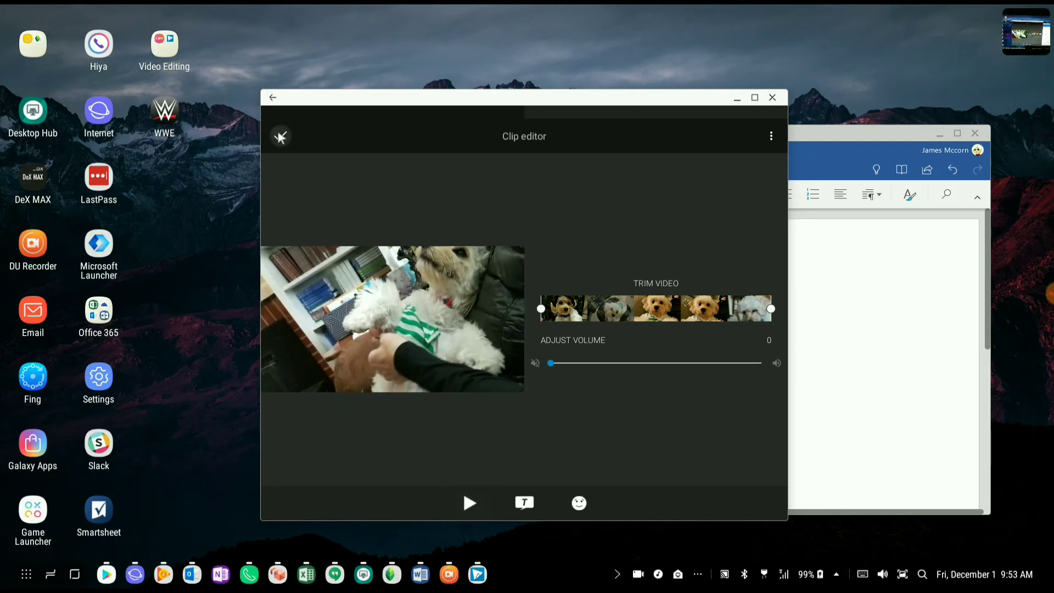
{"action": "left_click", "coordinate": [272, 98]}
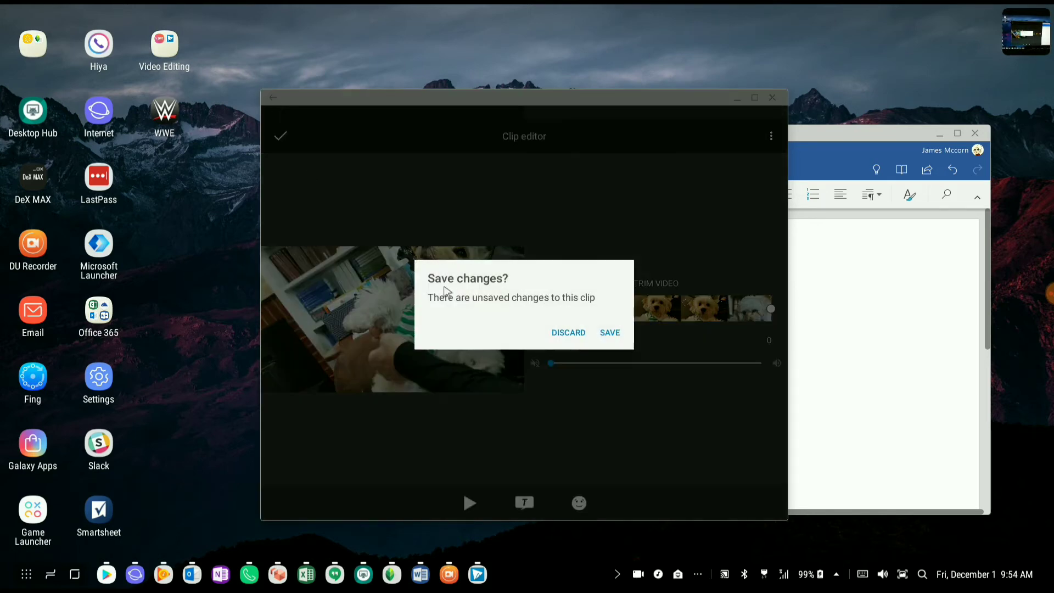
{"action": "left_click", "coordinate": [570, 333]}
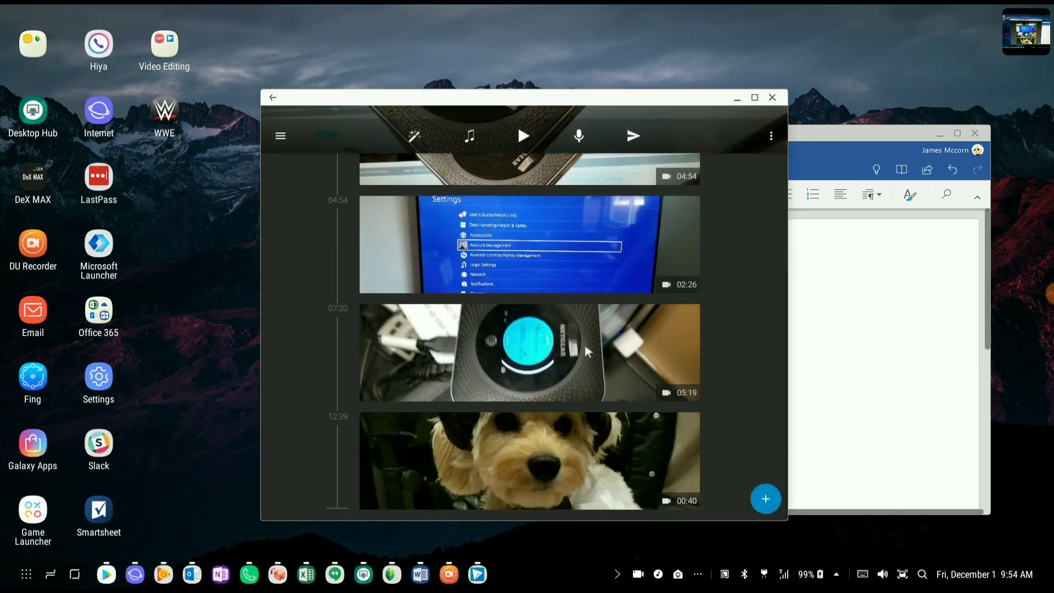
{"action": "scroll", "coordinate": [666, 364], "scroll_direction": "up", "scroll_amount": 3}
{"action": "scroll", "coordinate": [667, 364], "scroll_direction": "up", "scroll_amount": 3}
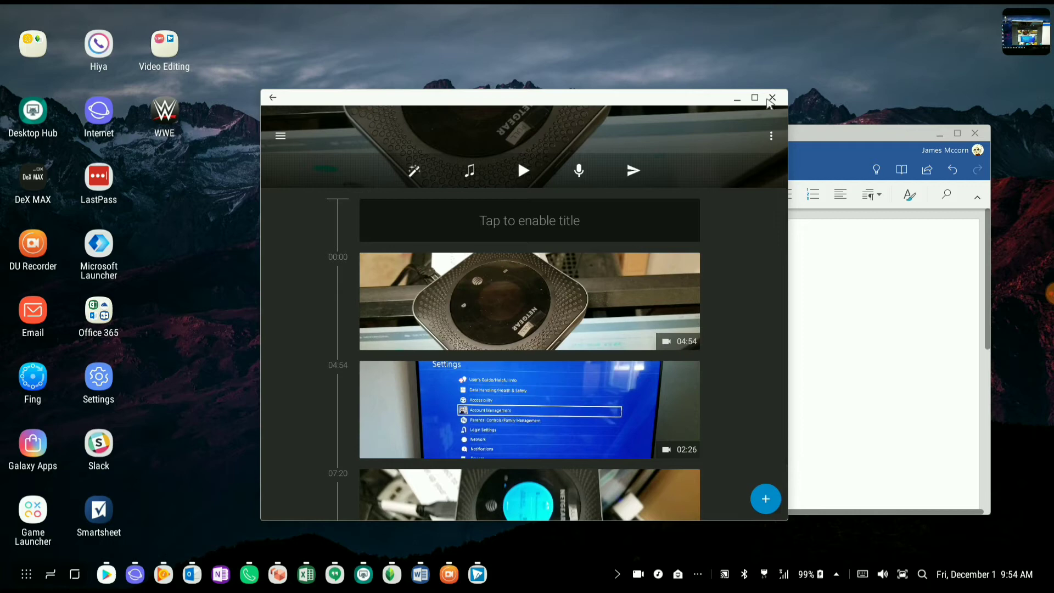
Close WeVideo and launch Snapseed from its desktop shortcut with the dog photo
{"action": "left_click", "coordinate": [772, 98]}
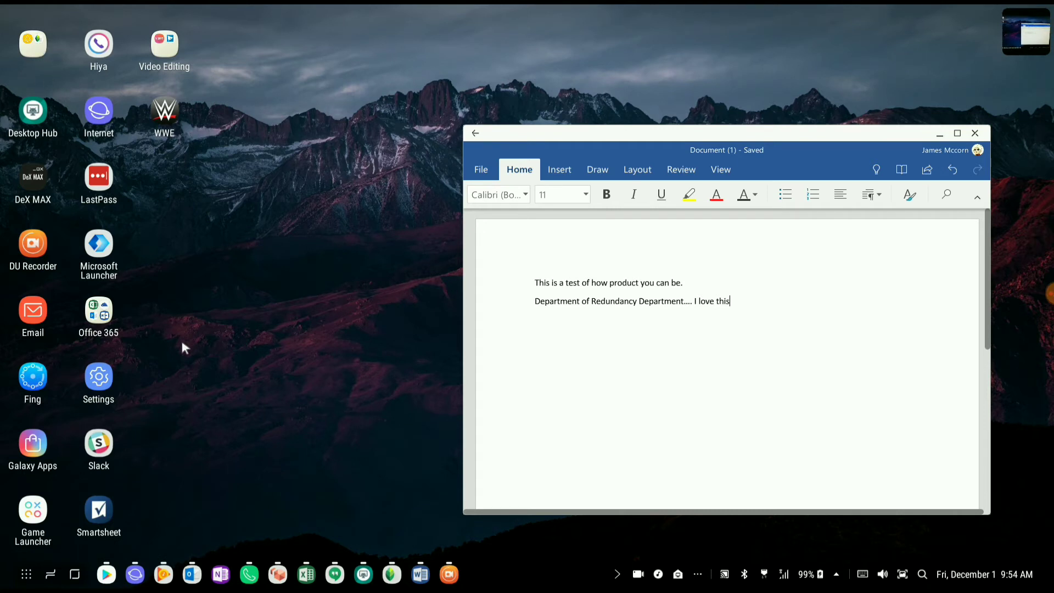
{"action": "left_click", "coordinate": [44, 57]}
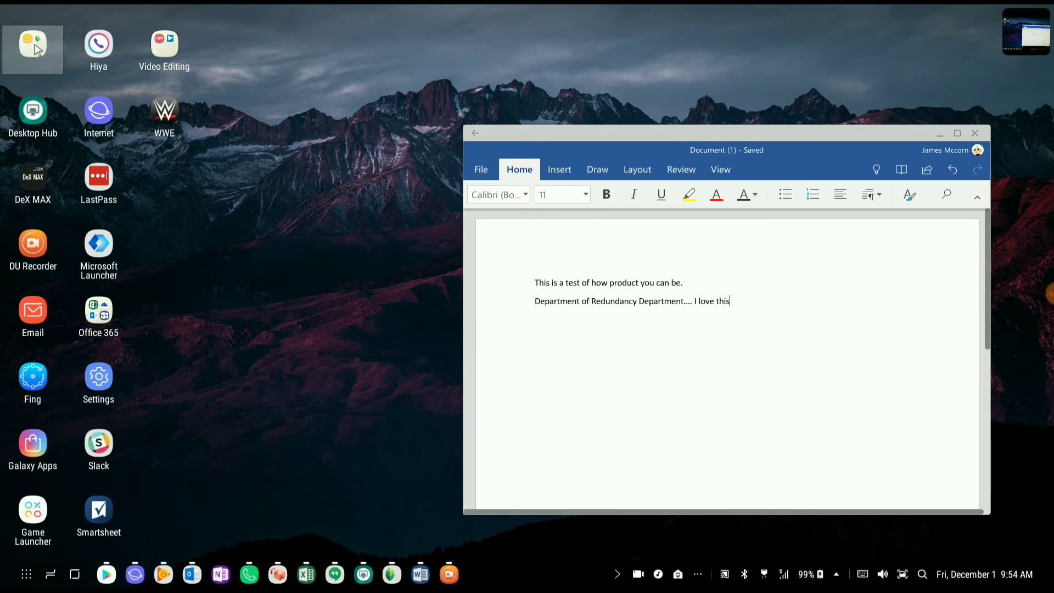
{"action": "left_click", "coordinate": [392, 574]}
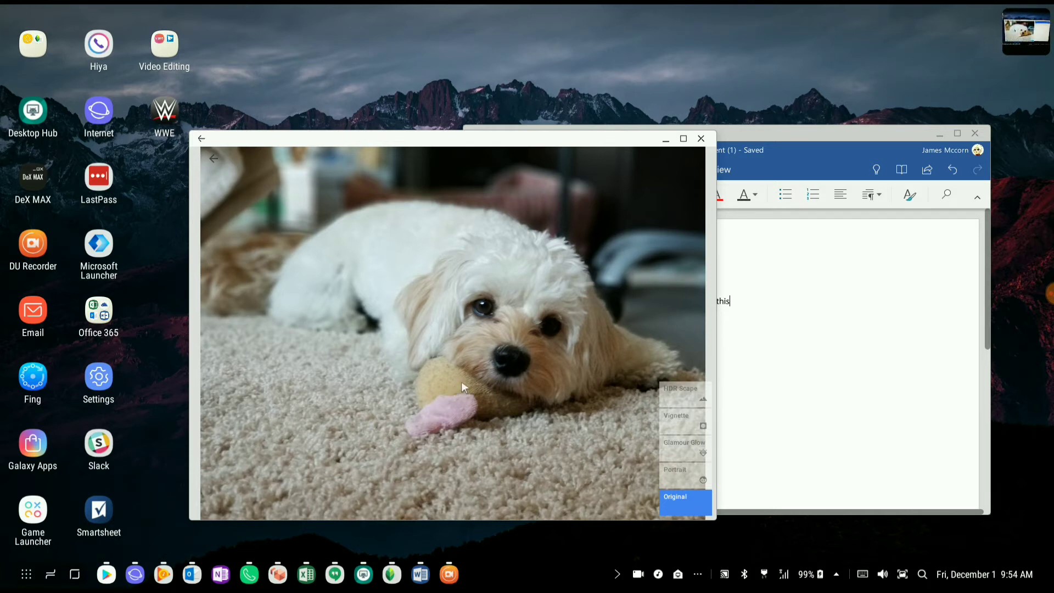
Open View edits on the dog photo and try Portrait, Glamour Glow, Vignette, then HDR Scape
{"action": "left_click", "coordinate": [212, 156]}
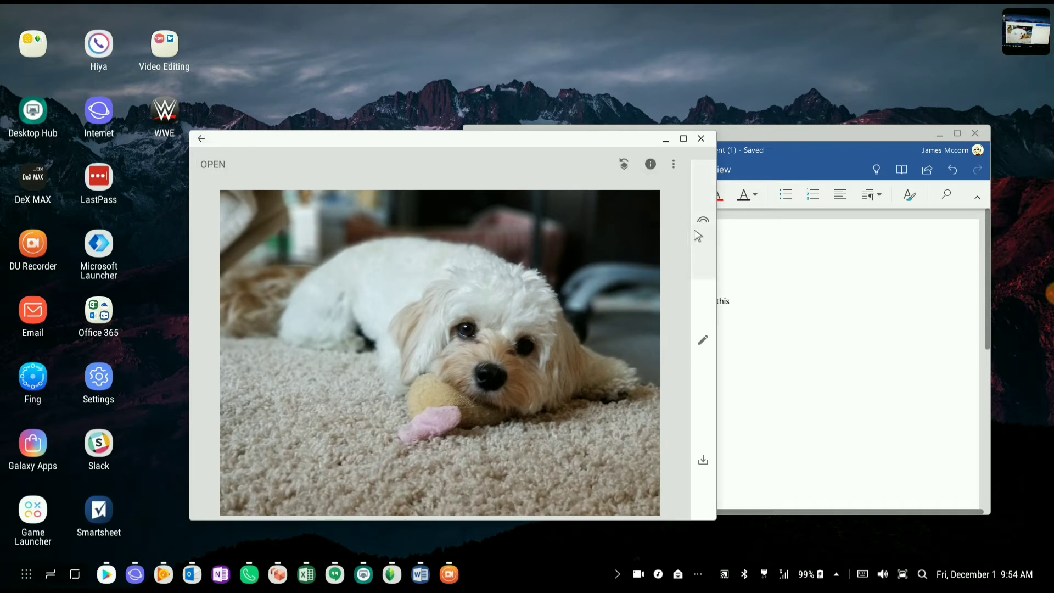
{"action": "left_click", "coordinate": [626, 165]}
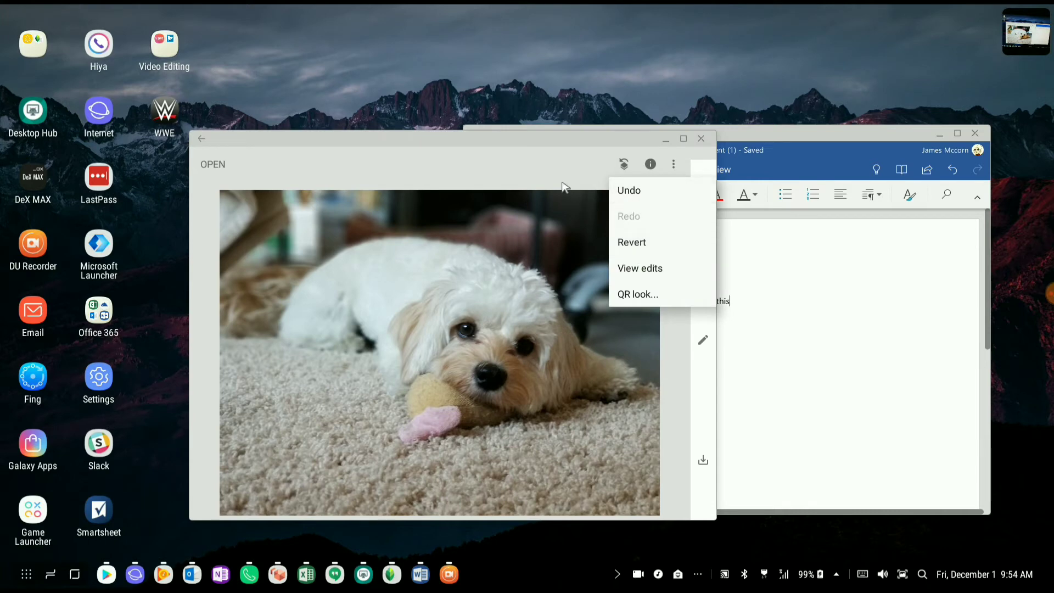
{"action": "left_click", "coordinate": [631, 273]}
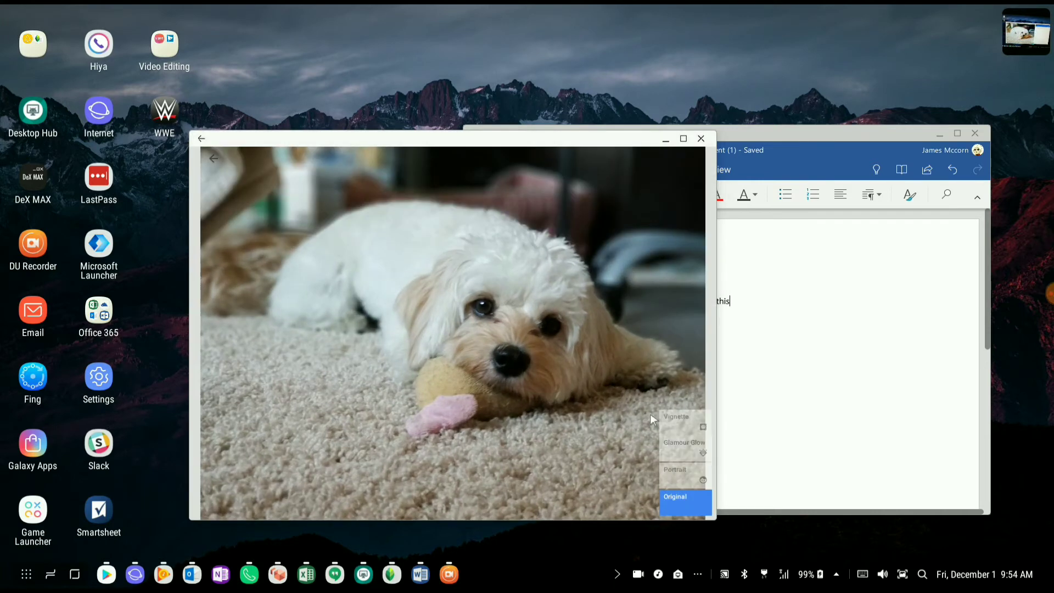
{"action": "left_click", "coordinate": [681, 478]}
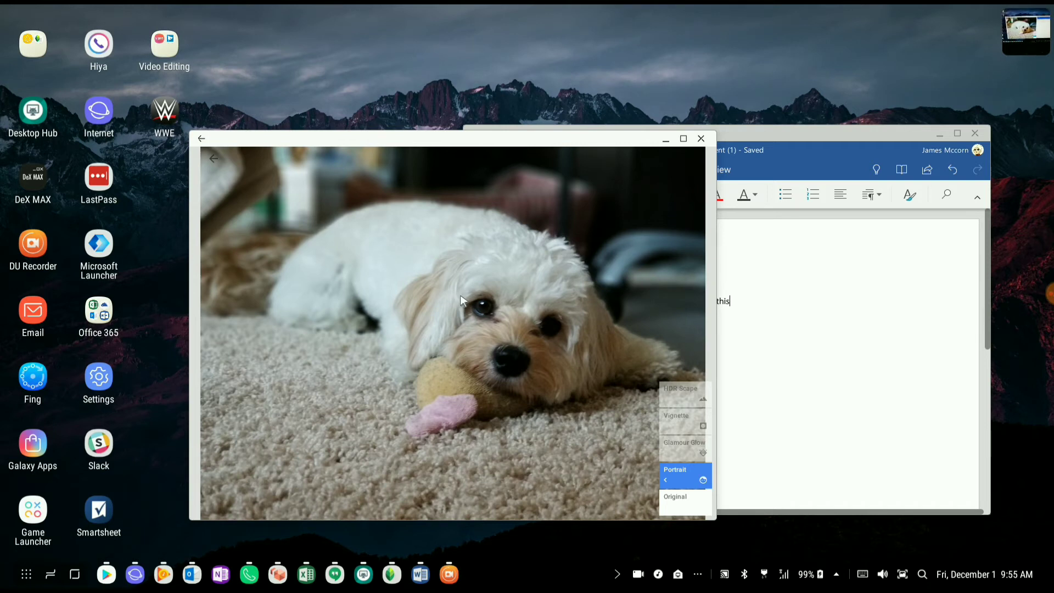
{"action": "left_click", "coordinate": [681, 453]}
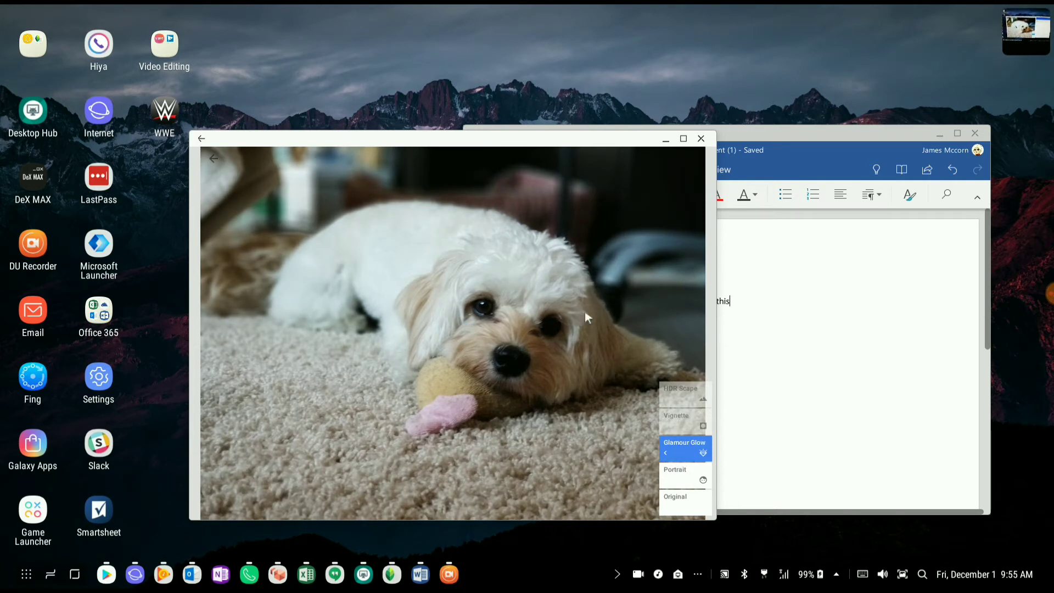
{"action": "left_click", "coordinate": [686, 428]}
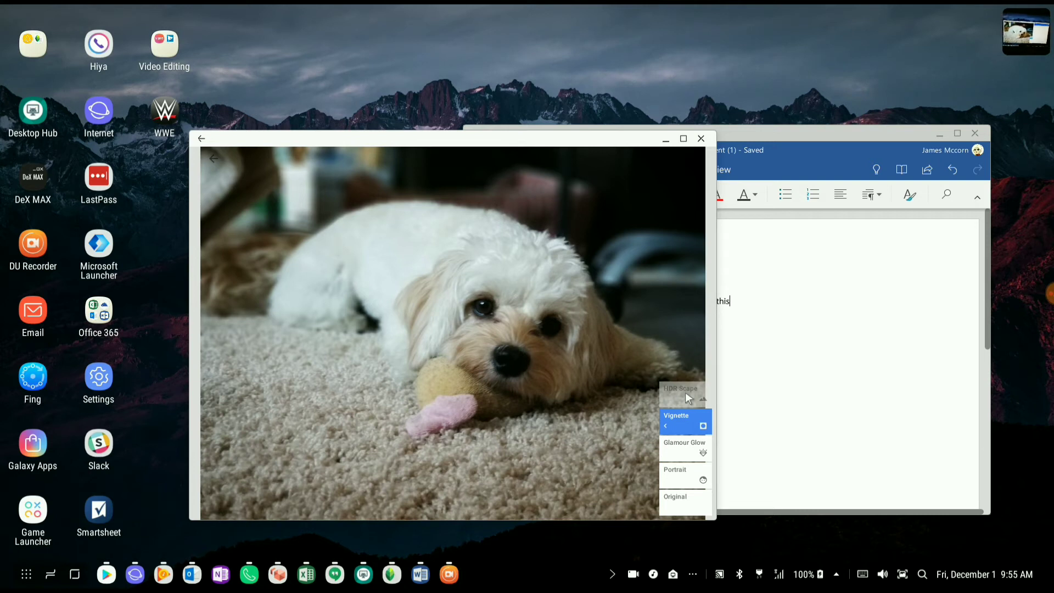
{"action": "left_click", "coordinate": [686, 395]}
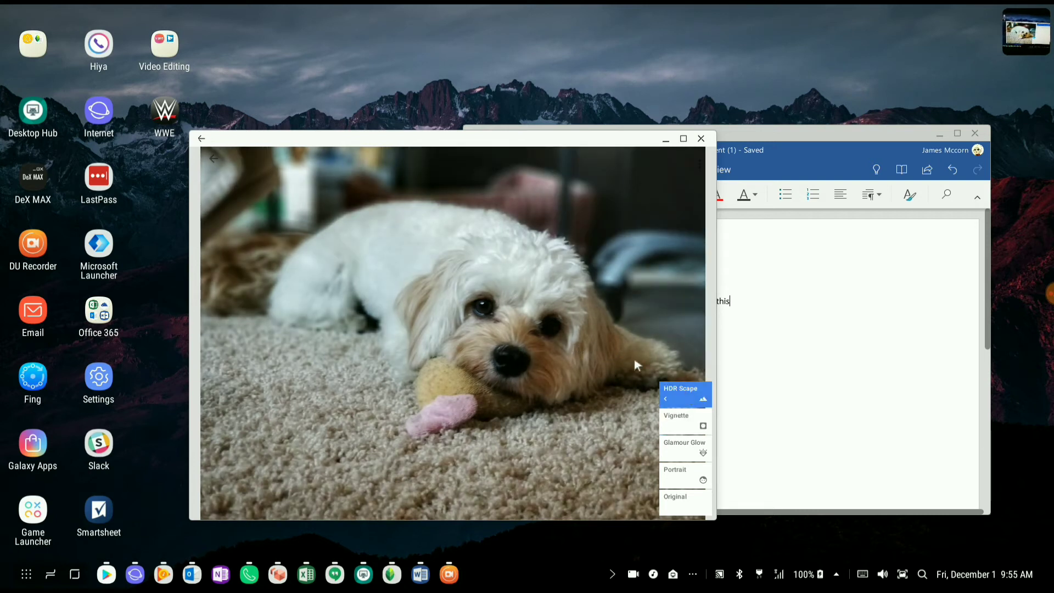
Open HDR Scape's Adjust settings and drag Filter Strength to about +28
{"action": "left_click", "coordinate": [666, 401]}
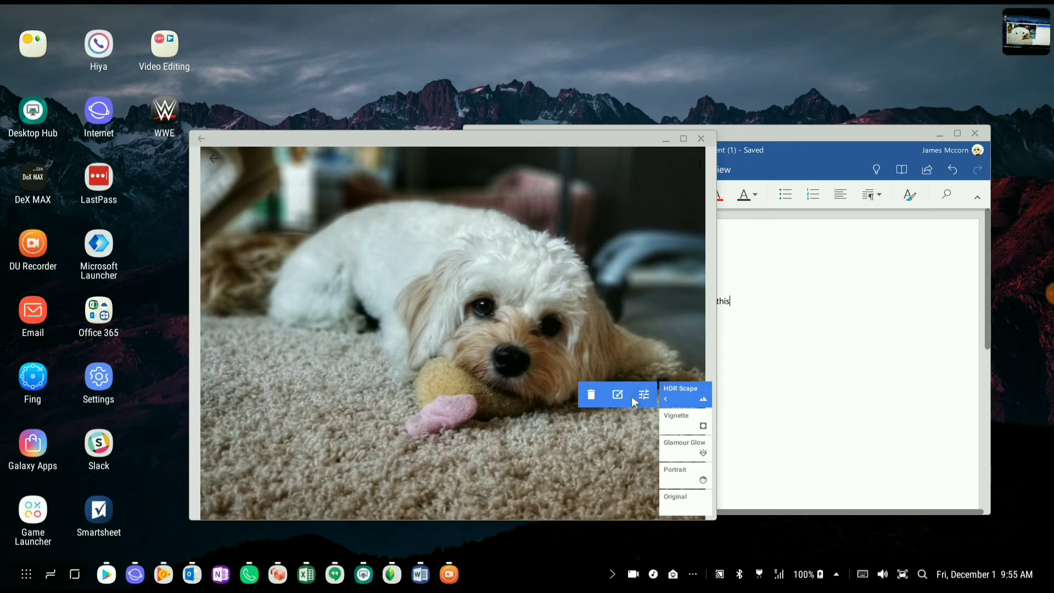
{"action": "left_click", "coordinate": [643, 395]}
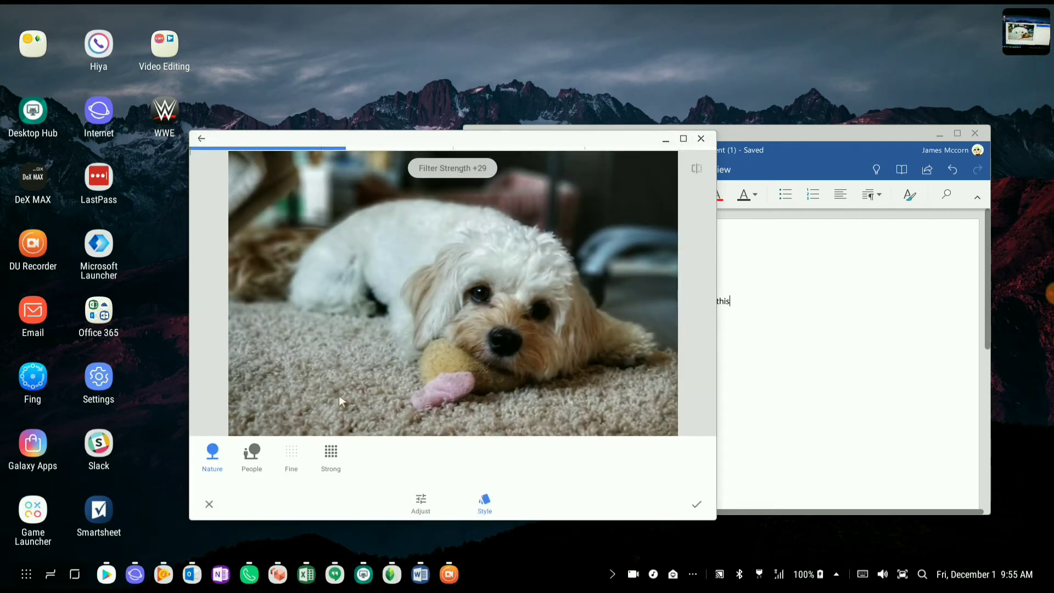
{"action": "left_click", "coordinate": [420, 498]}
{"action": "left_click", "coordinate": [484, 319]}
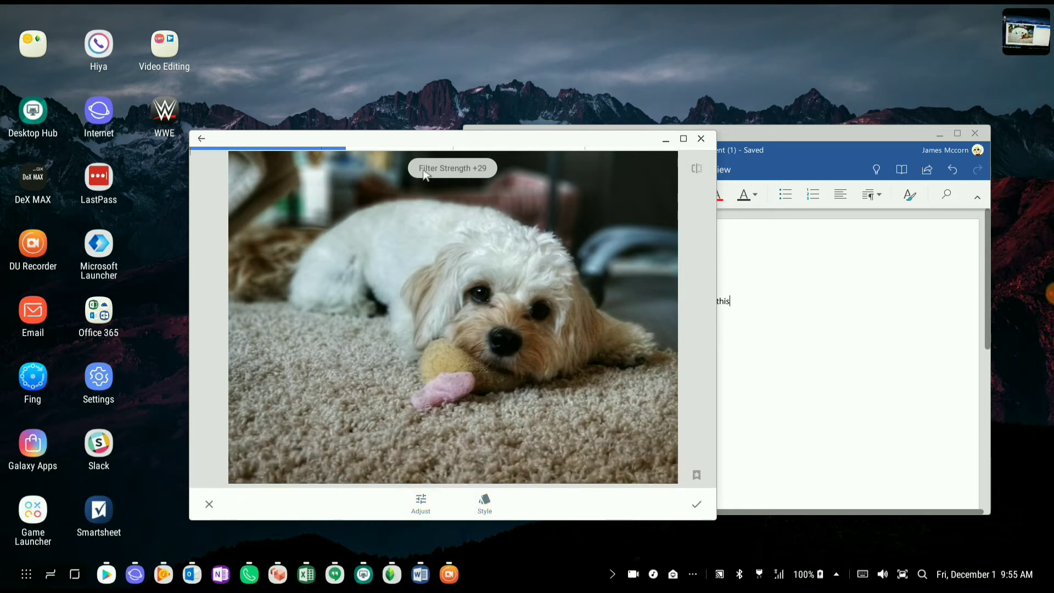
{"action": "left_click_drag", "start_coordinate": [380, 147], "coordinate": [317, 153]}
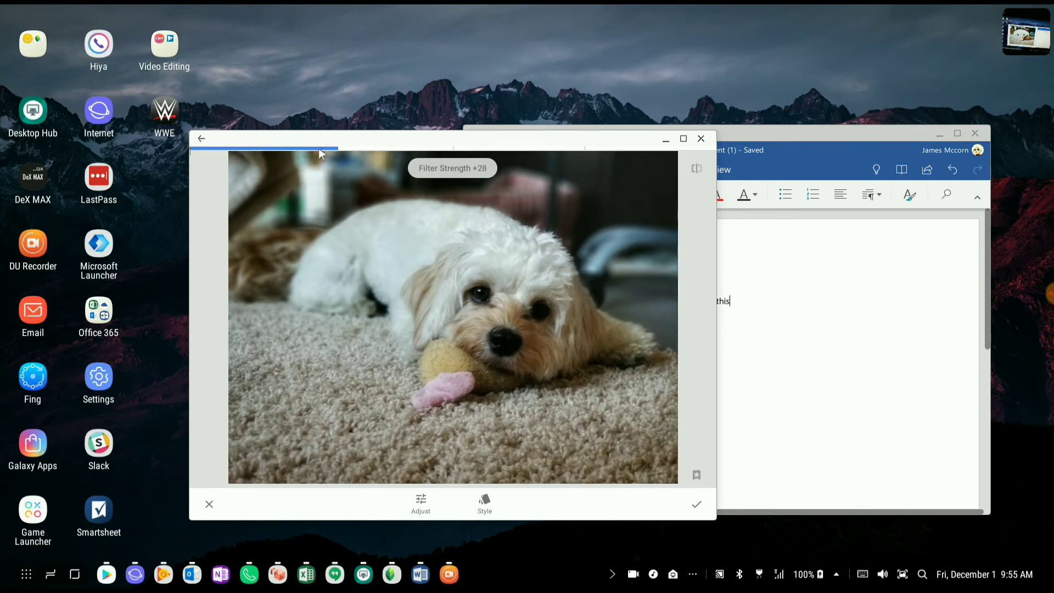
Apply HDR Scape with the People style and filter strength lowered to +19
{"action": "left_click", "coordinate": [490, 505]}
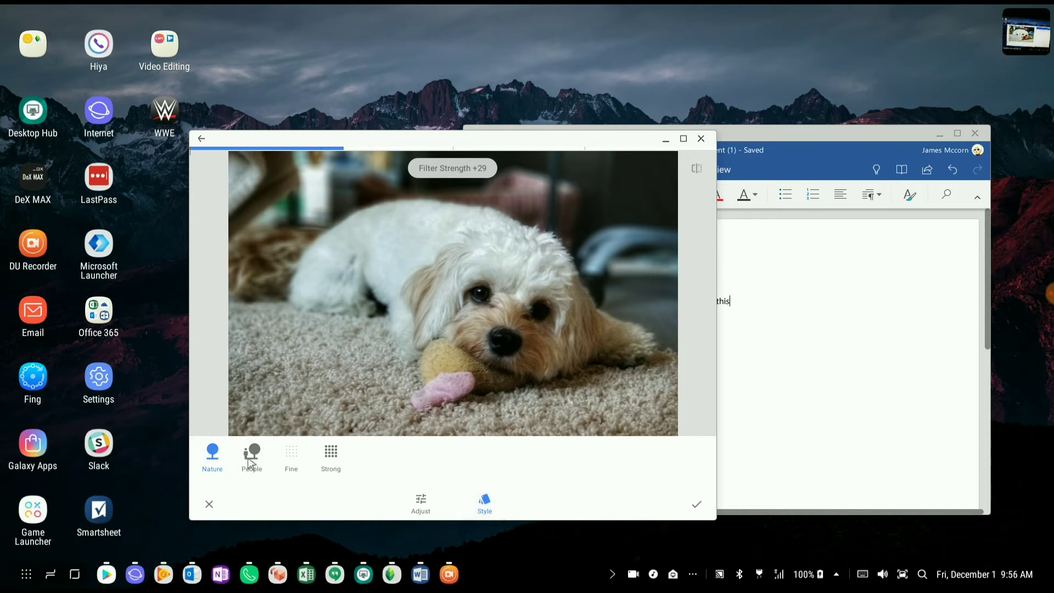
{"action": "left_click", "coordinate": [251, 455]}
{"action": "left_click", "coordinate": [213, 463]}
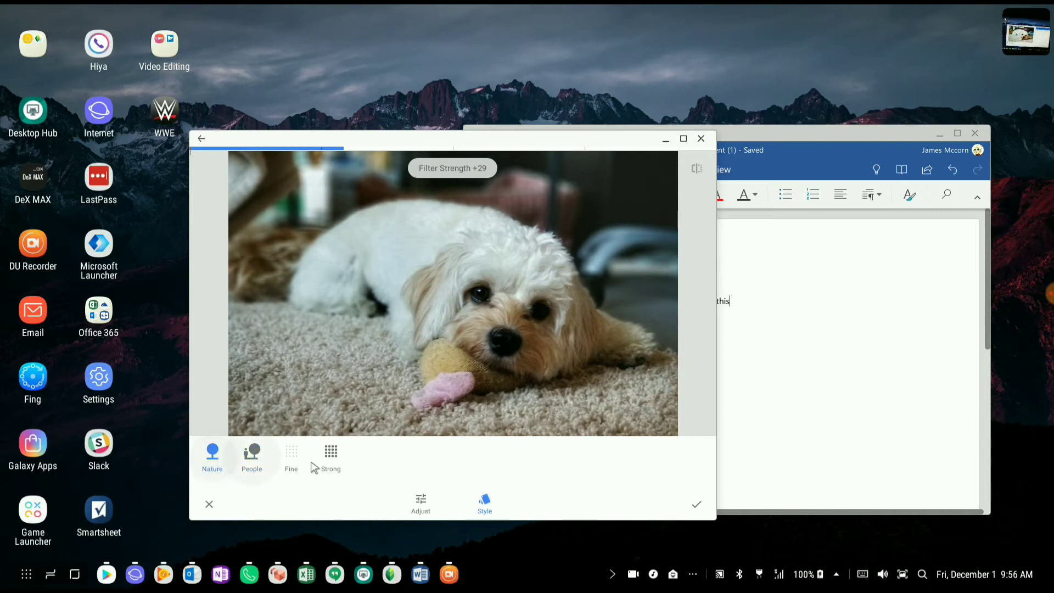
{"action": "left_click", "coordinate": [249, 461]}
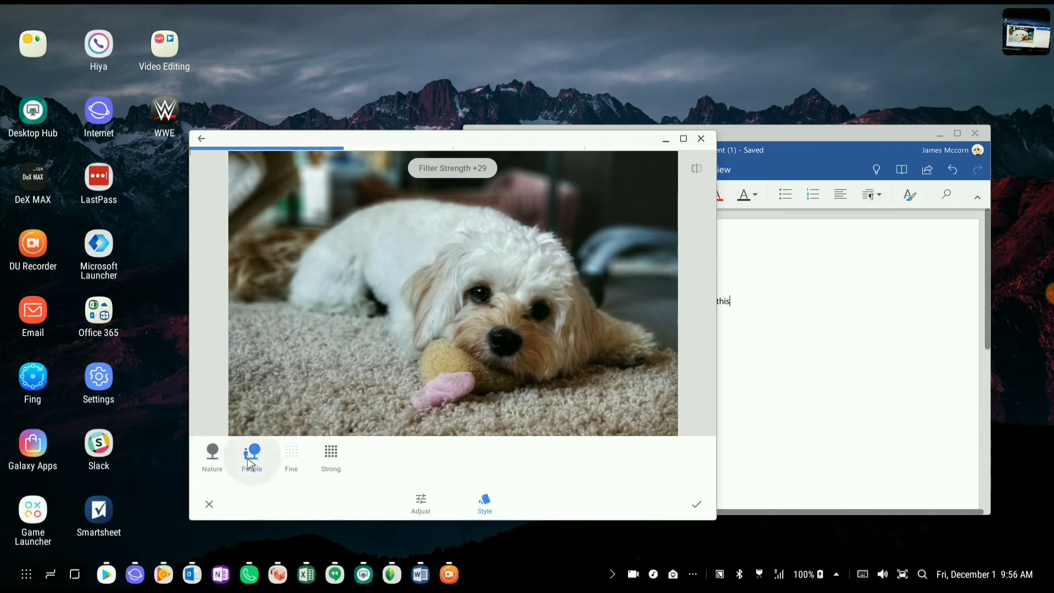
{"action": "left_click", "coordinate": [214, 460]}
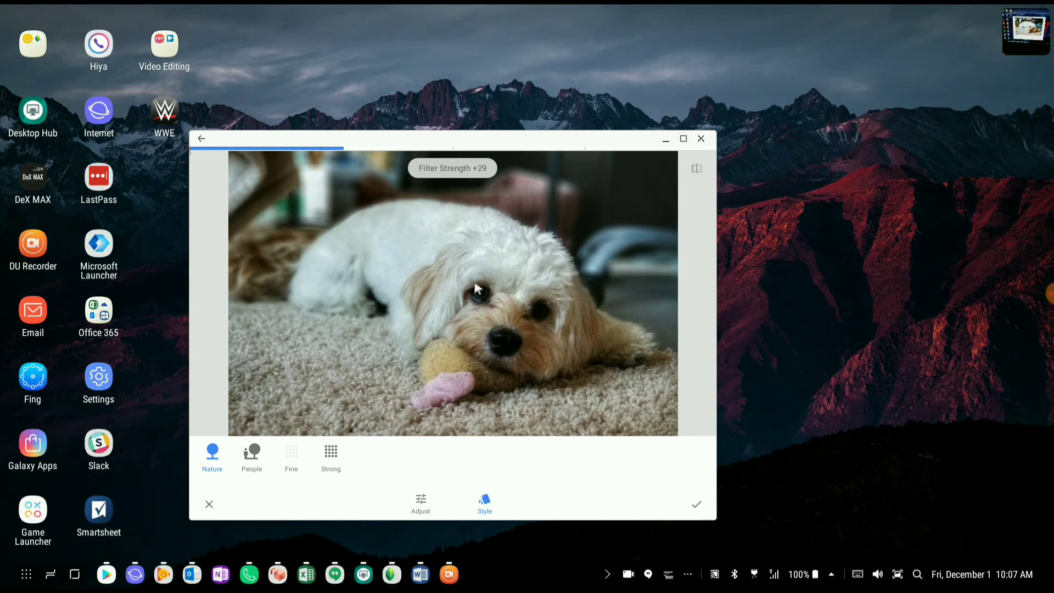
{"action": "left_click", "coordinate": [262, 459]}
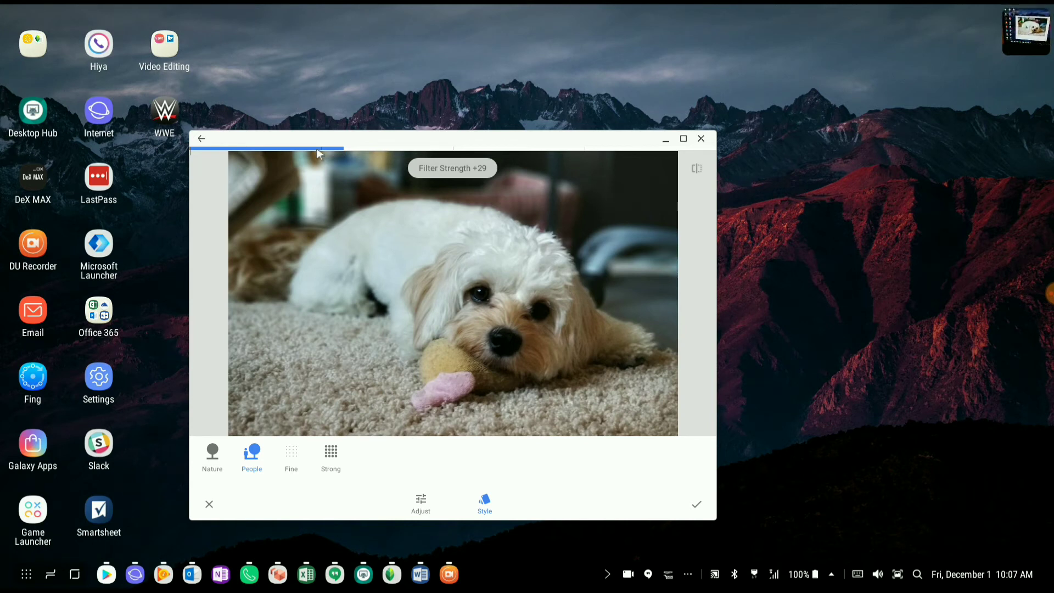
{"action": "left_click_drag", "start_coordinate": [316, 147], "coordinate": [280, 159]}
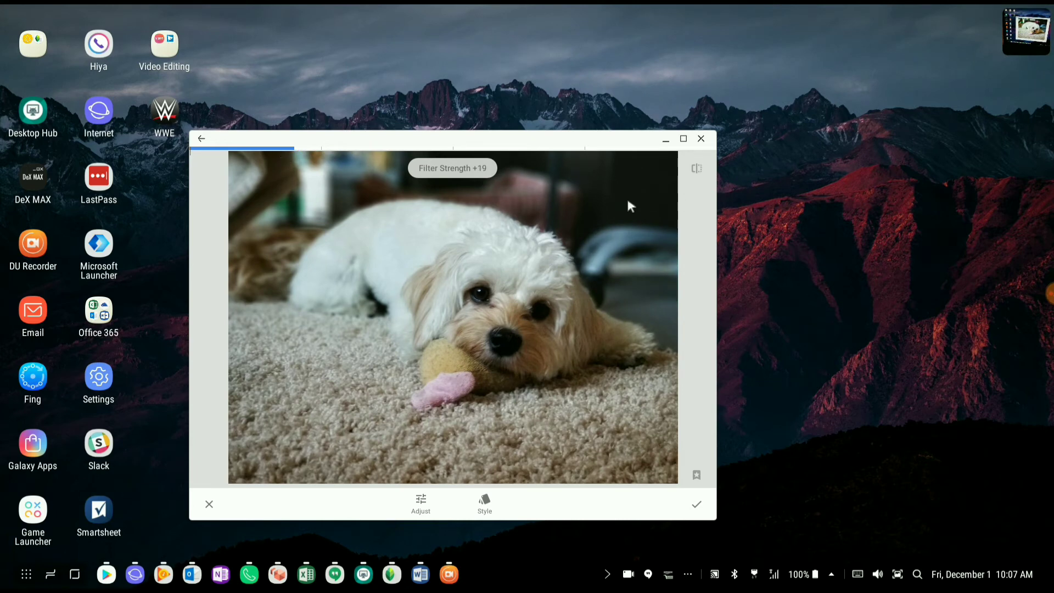
{"action": "left_click", "coordinate": [696, 504]}
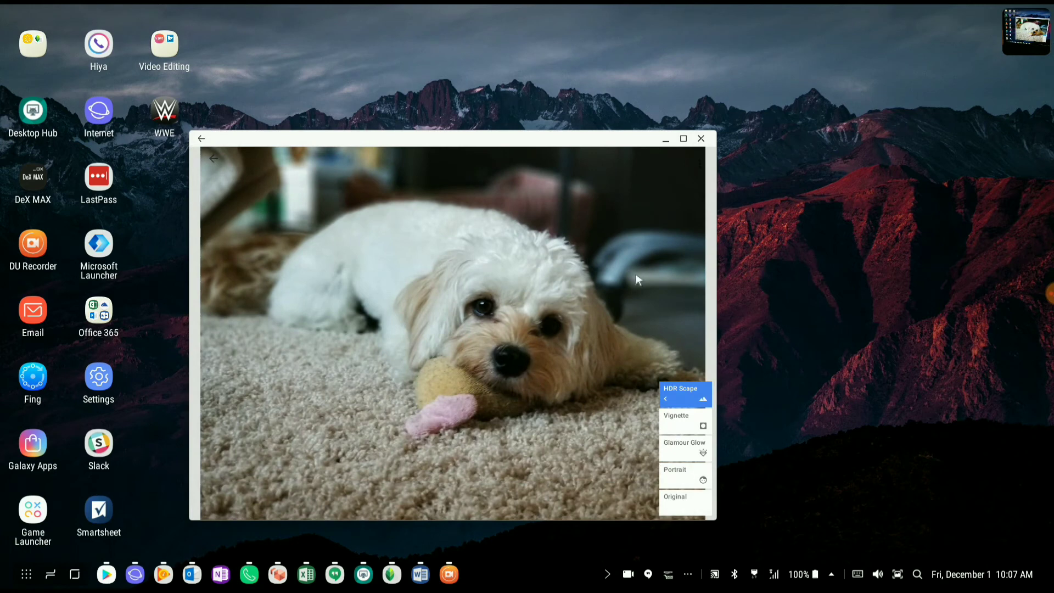
Return to the finished dog photo view, closing the extra options lists
{"action": "left_click", "coordinate": [701, 169]}
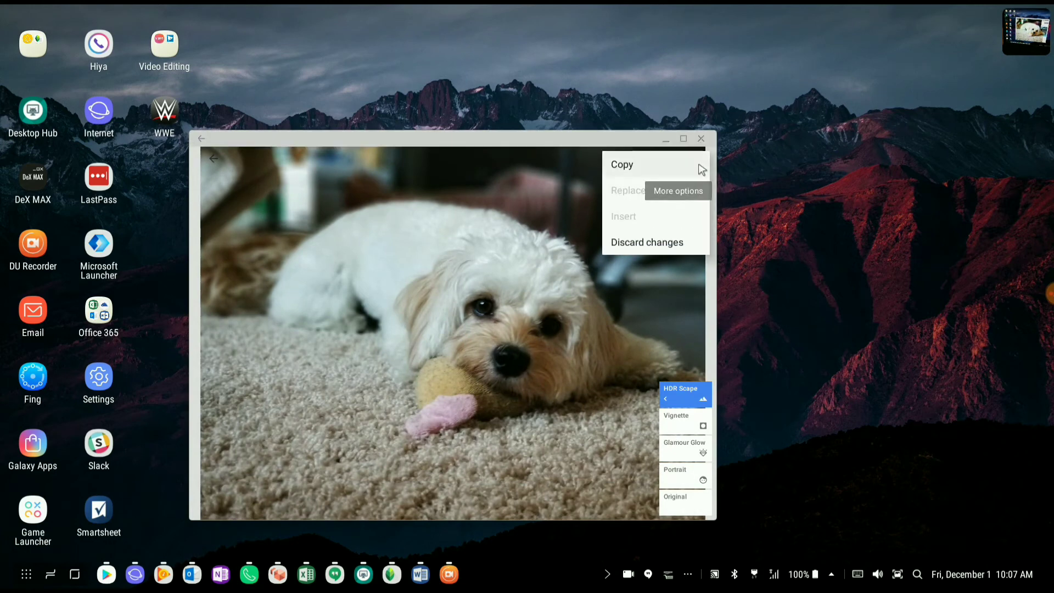
{"action": "left_click", "coordinate": [531, 235]}
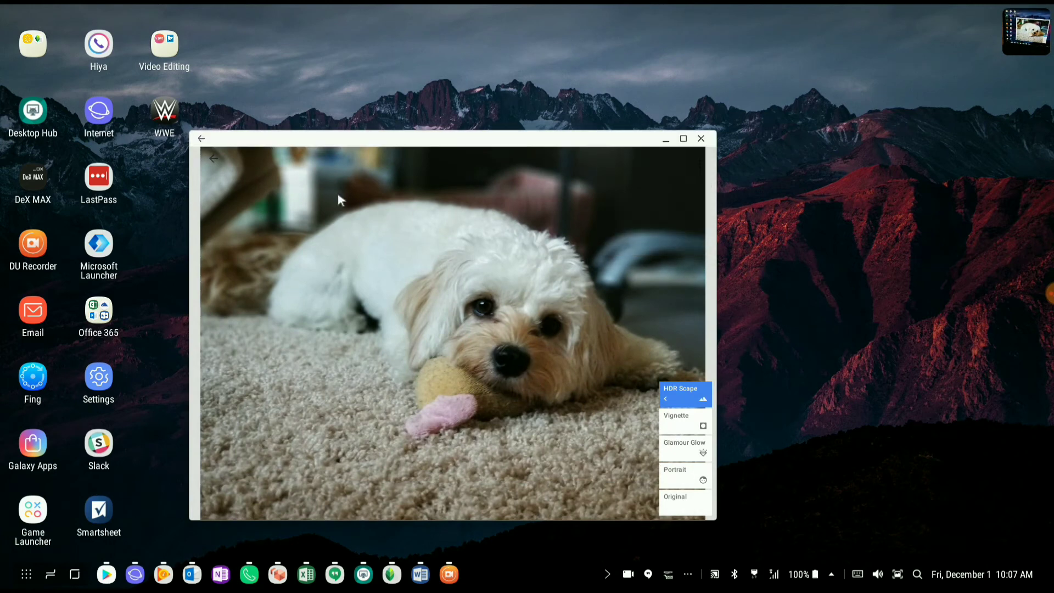
{"action": "left_click", "coordinate": [212, 158]}
{"action": "left_click", "coordinate": [674, 165]}
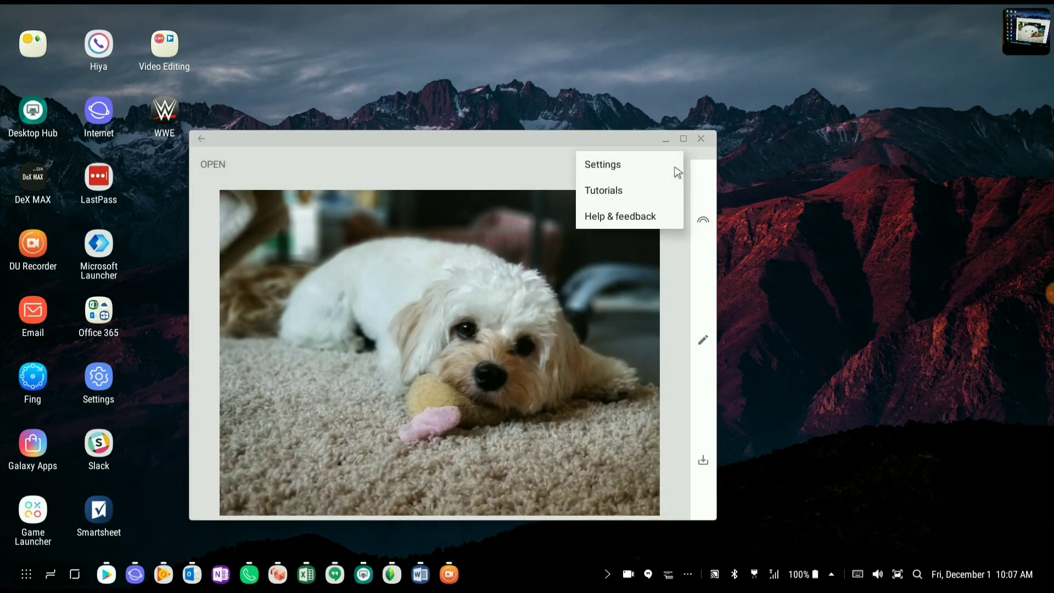
{"action": "left_click", "coordinate": [575, 275]}
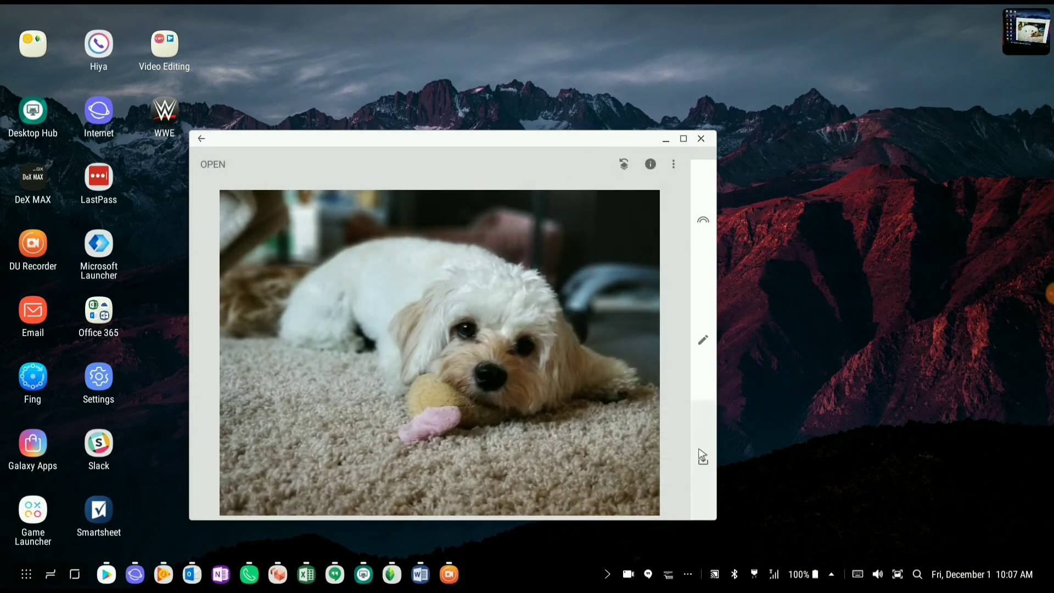
Save a copy of the edited dog photo and minimize Snapseed
{"action": "left_click", "coordinate": [705, 462]}
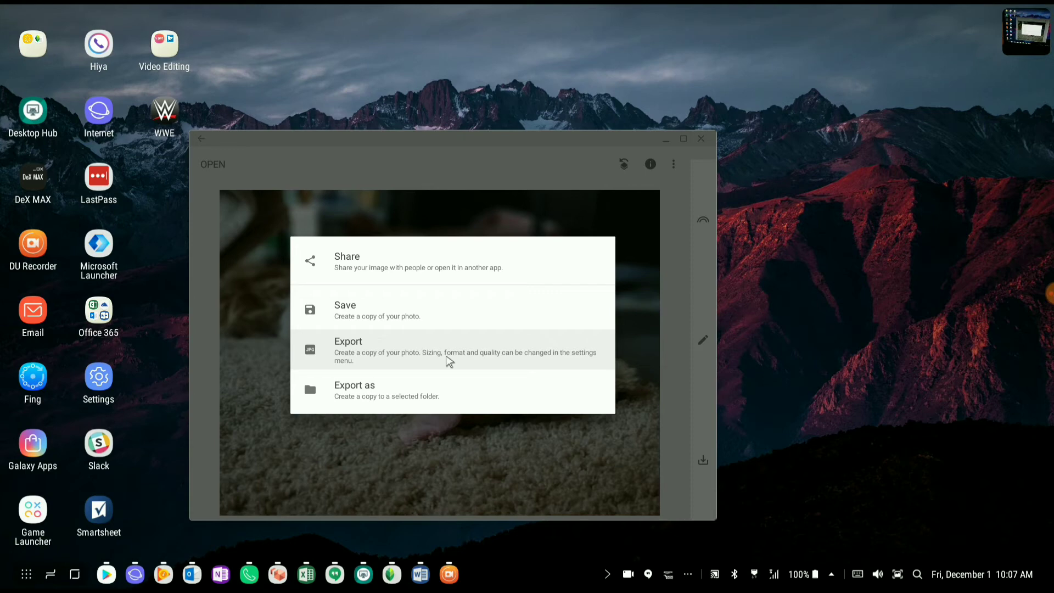
{"action": "left_click", "coordinate": [446, 311]}
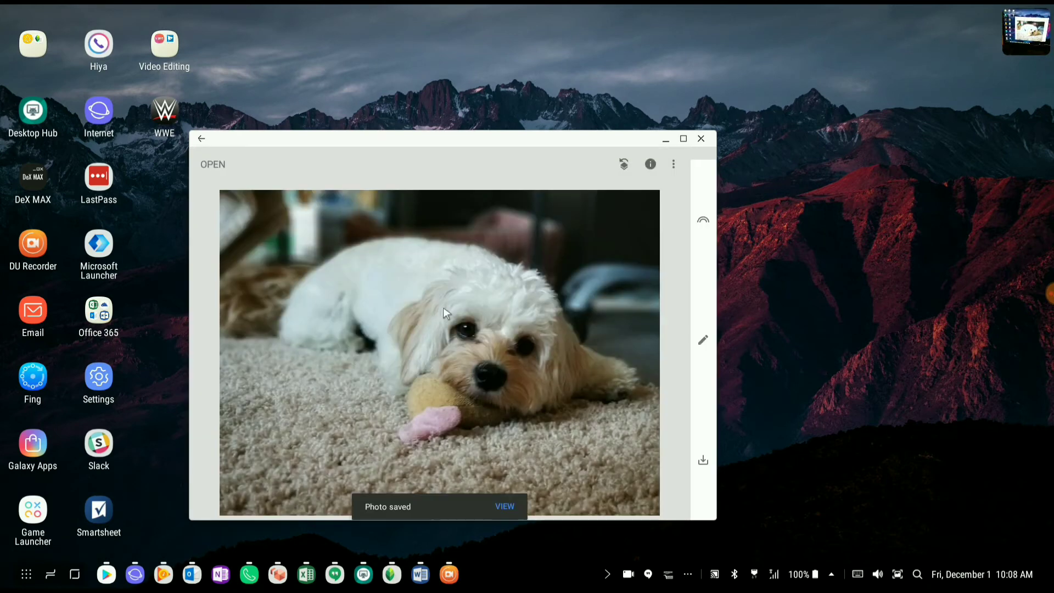
{"action": "left_click", "coordinate": [667, 142]}
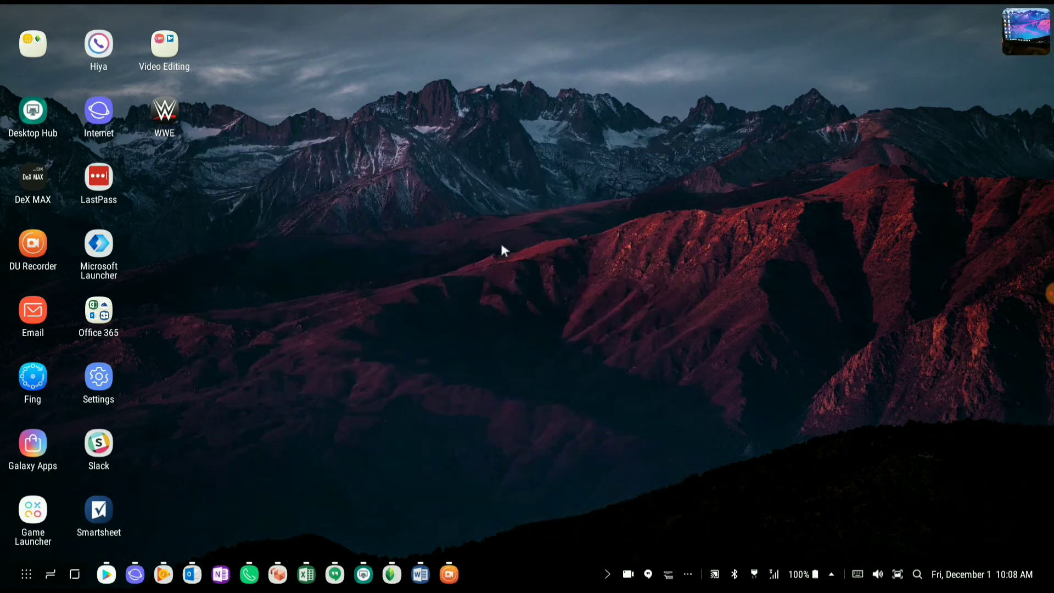
Launch Tiny Planet FX Pro from page 3 of the app drawer
{"action": "left_click", "coordinate": [25, 574]}
{"action": "scroll", "coordinate": [472, 367], "scroll_direction": "down", "scroll_amount": 2}
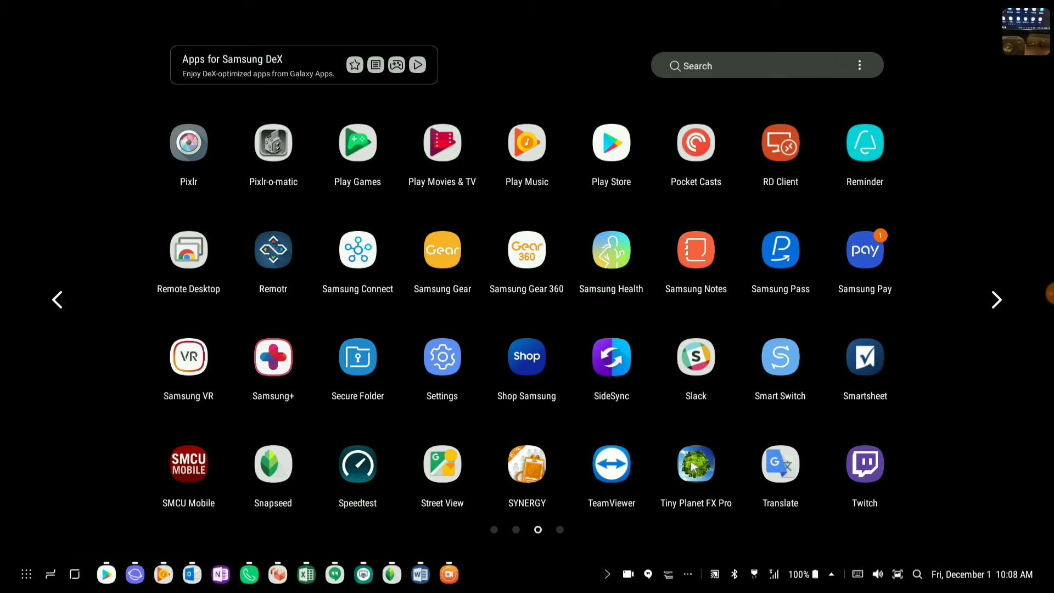
{"action": "left_click", "coordinate": [692, 467]}
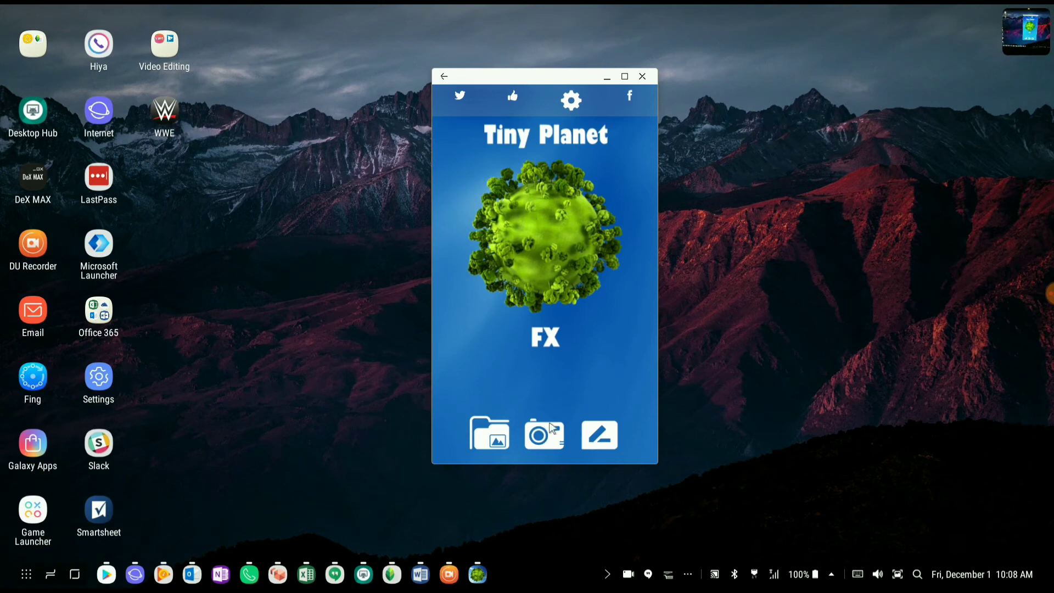
Load the second Gear 360 self-portrait from the gallery at Max size
{"action": "left_click", "coordinate": [504, 441]}
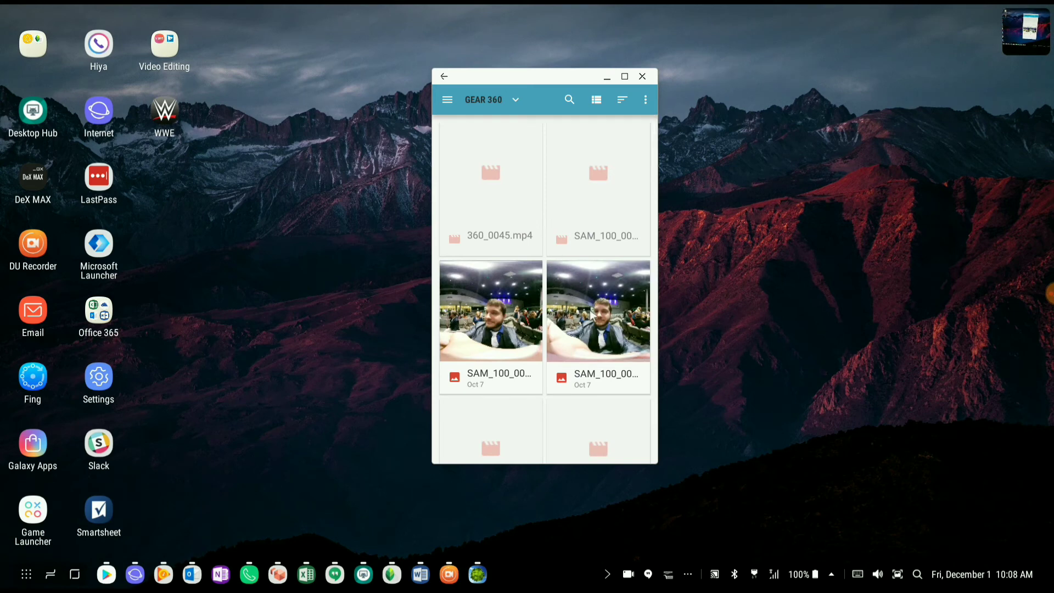
{"action": "left_click", "coordinate": [591, 312]}
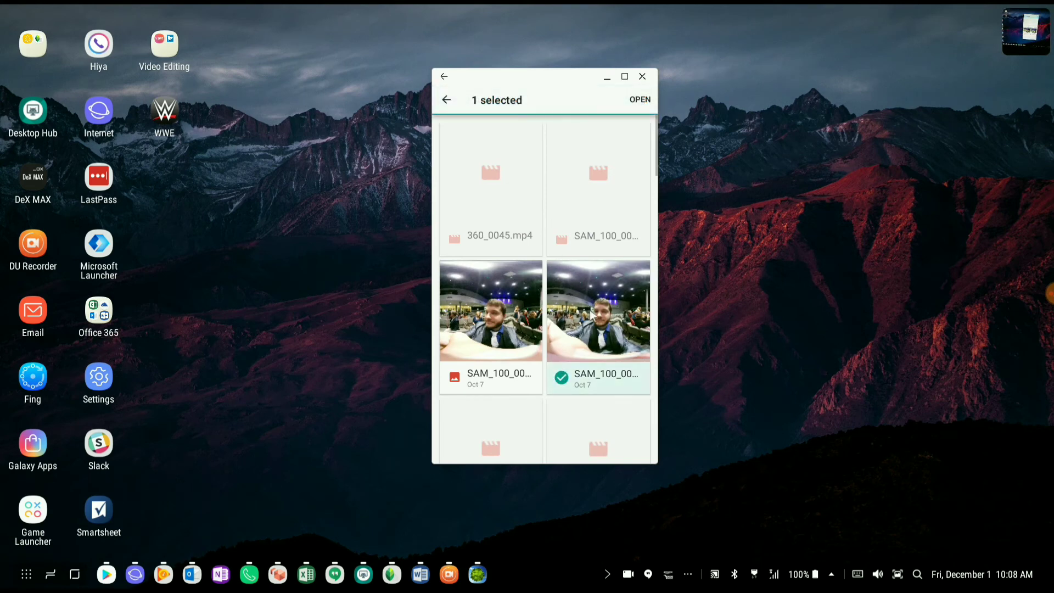
{"action": "left_click", "coordinate": [637, 100]}
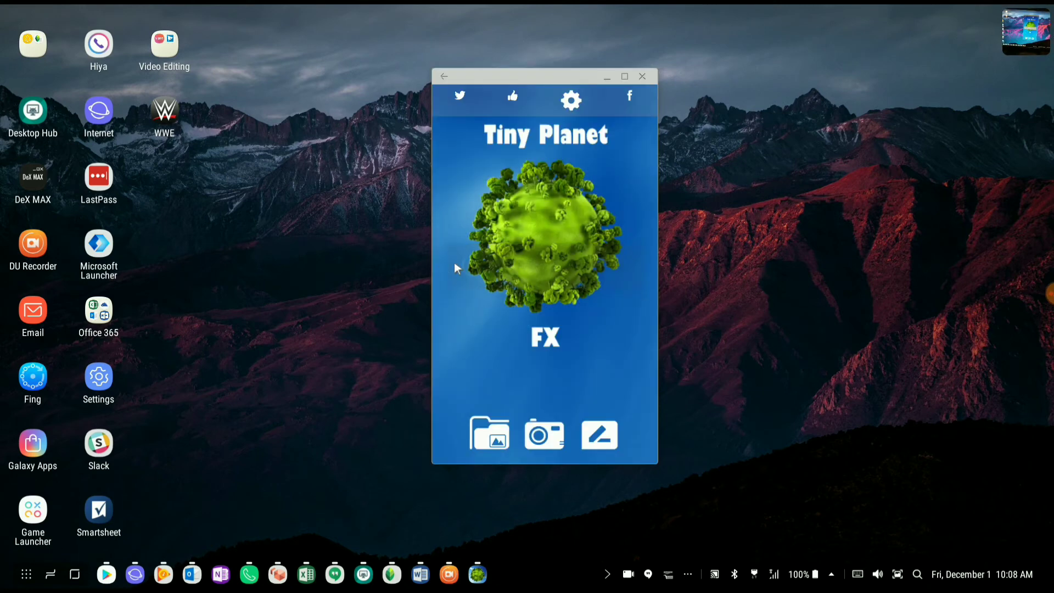
{"action": "left_click", "coordinate": [526, 311]}
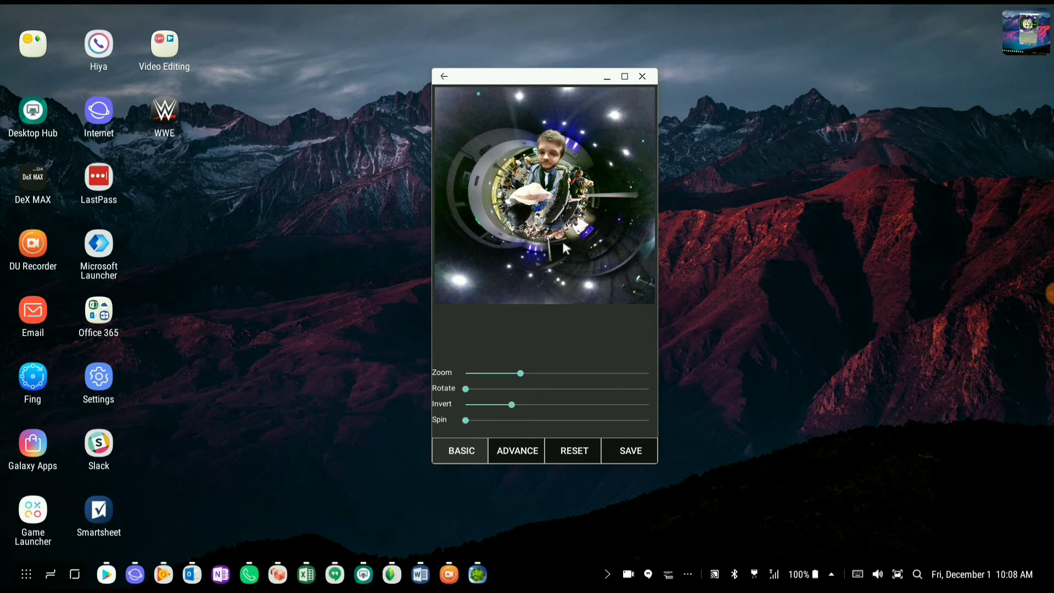
Zoom in, rotate slightly and lower the invert setting to reshape the planet
{"action": "left_click_drag", "start_coordinate": [520, 373], "coordinate": [561, 373]}
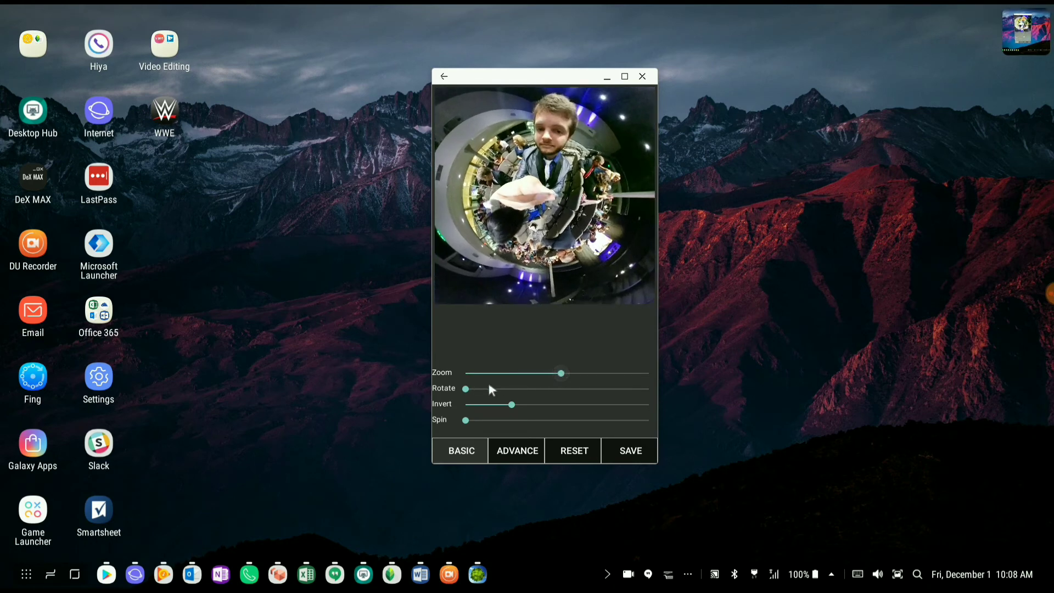
{"action": "mouse_move", "coordinate": [467, 389]}
{"action": "left_mouse_down"}
{"action": "mouse_move", "coordinate": [660, 379]}
{"action": "mouse_move", "coordinate": [470, 371]}
{"action": "left_mouse_up"}
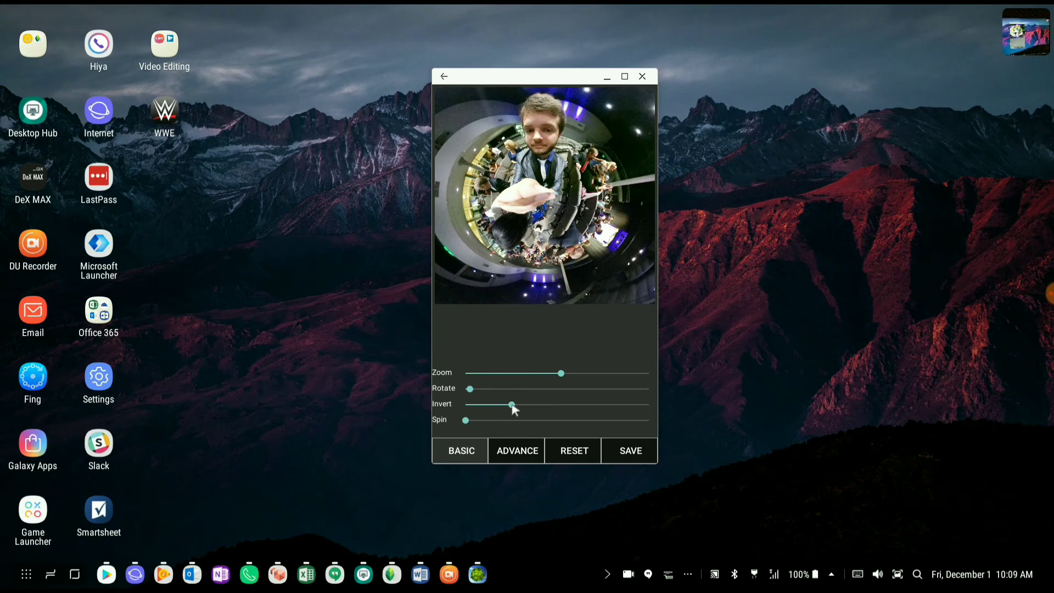
{"action": "mouse_move", "coordinate": [512, 405]}
{"action": "left_mouse_down"}
{"action": "mouse_move", "coordinate": [646, 408]}
{"action": "mouse_move", "coordinate": [489, 414]}
{"action": "mouse_move", "coordinate": [510, 420]}
{"action": "left_mouse_up"}
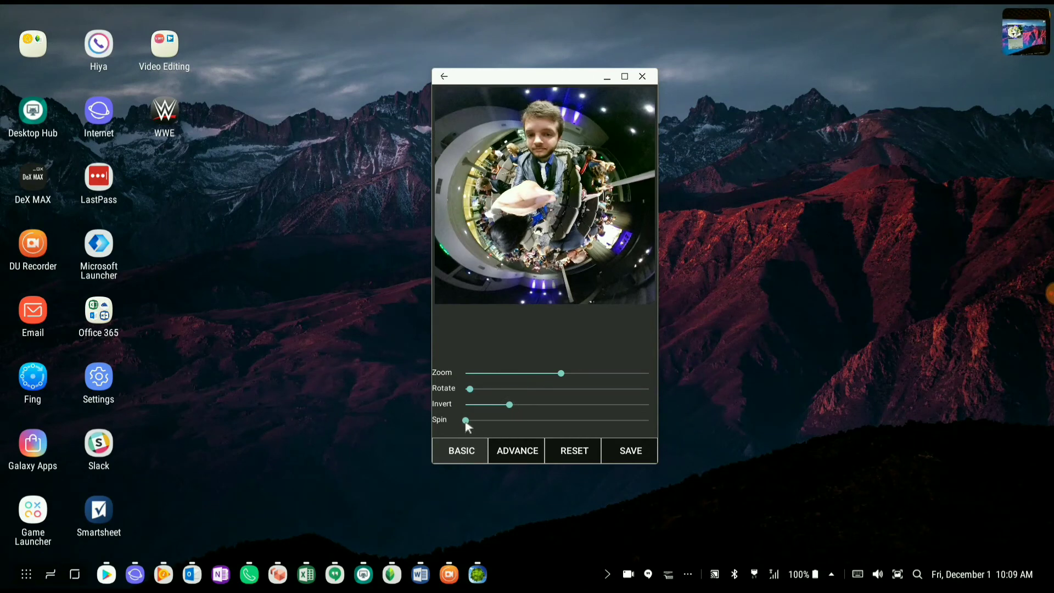
{"action": "left_click_drag", "start_coordinate": [464, 421], "coordinate": [474, 432]}
In Advance settings, adjust wrap and raise bulge to enlarge the face, then bring up save choices
{"action": "left_click", "coordinate": [516, 451]}
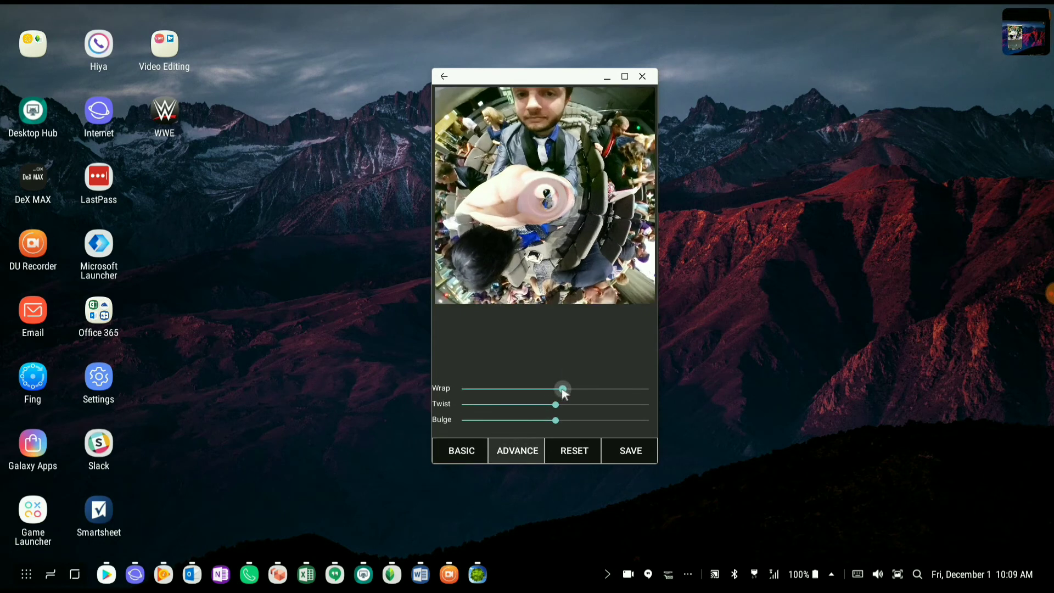
{"action": "left_click_drag", "start_coordinate": [556, 389], "coordinate": [514, 420]}
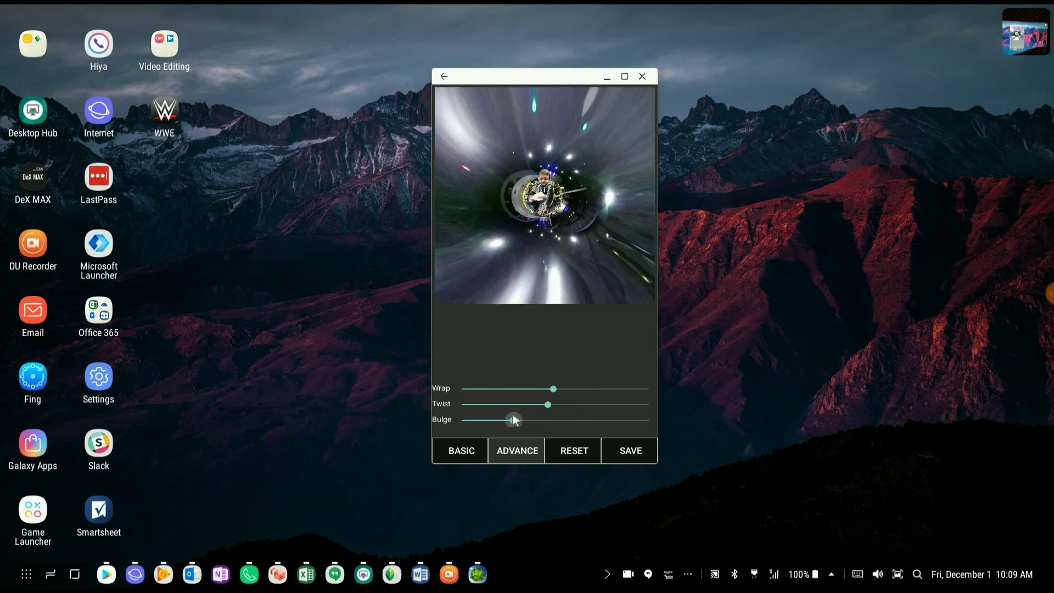
{"action": "left_click_drag", "start_coordinate": [513, 420], "coordinate": [567, 420]}
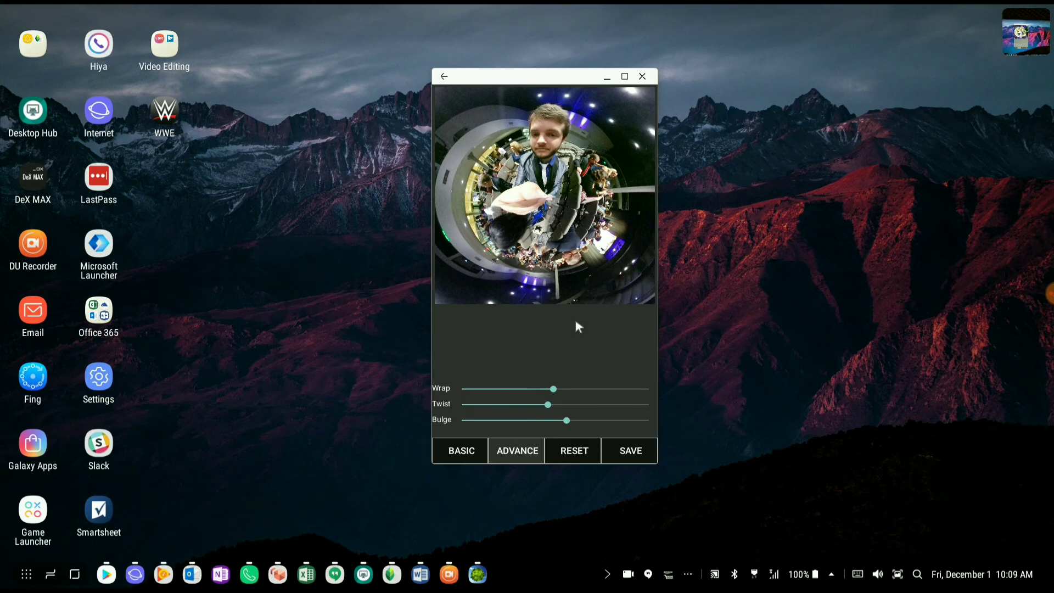
{"action": "left_click", "coordinate": [614, 449]}
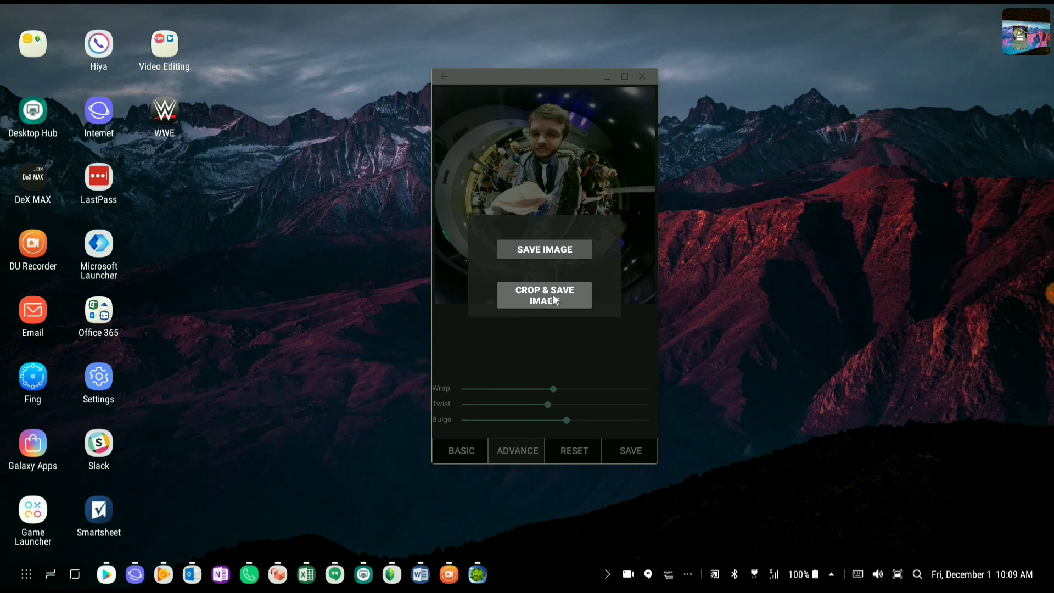
Save the uncropped tiny-planet image to Gallery and minimize Tiny Planet FX Pro
{"action": "left_click", "coordinate": [566, 254]}
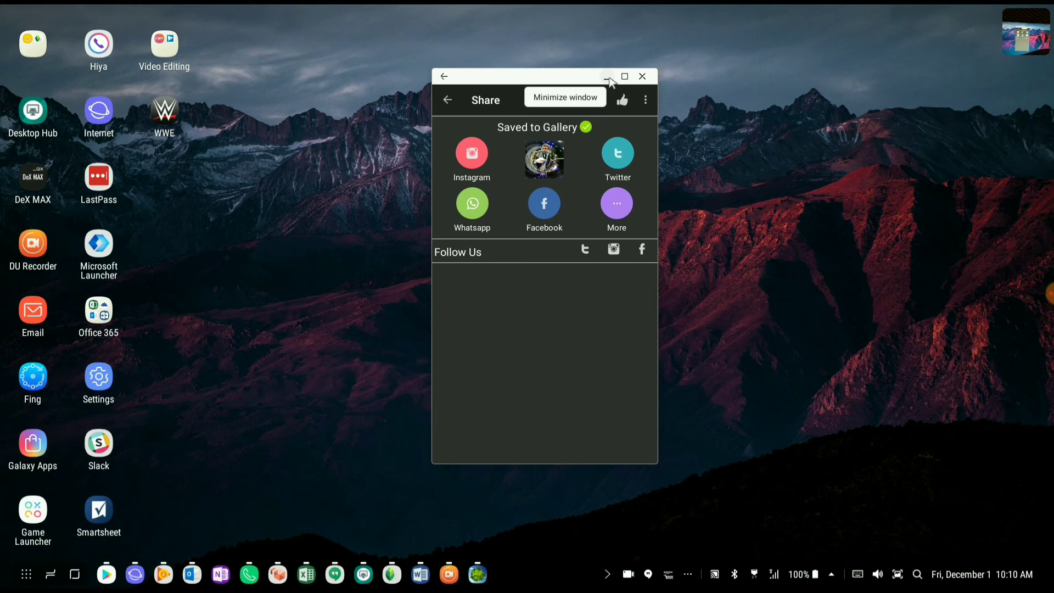
{"action": "left_click", "coordinate": [607, 78]}
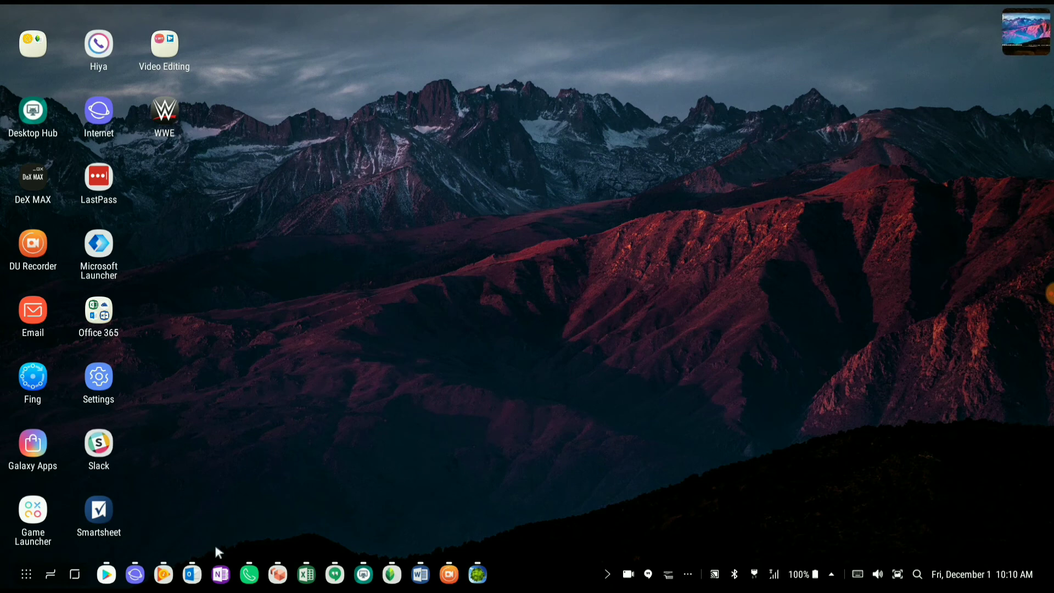
{"action": "left_click", "coordinate": [135, 574]}
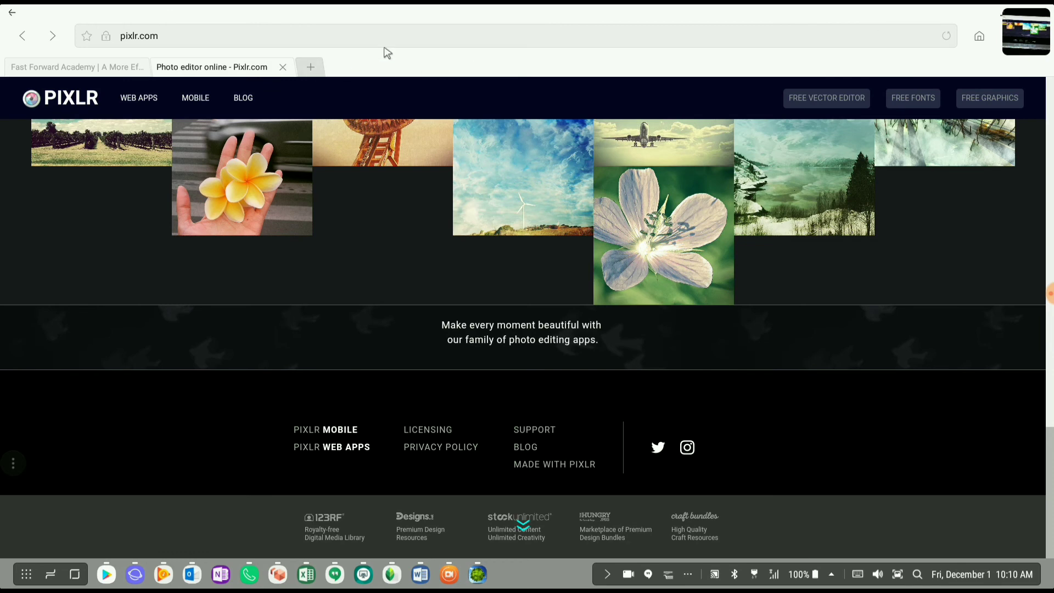
{"action": "left_click", "coordinate": [999, 12]}
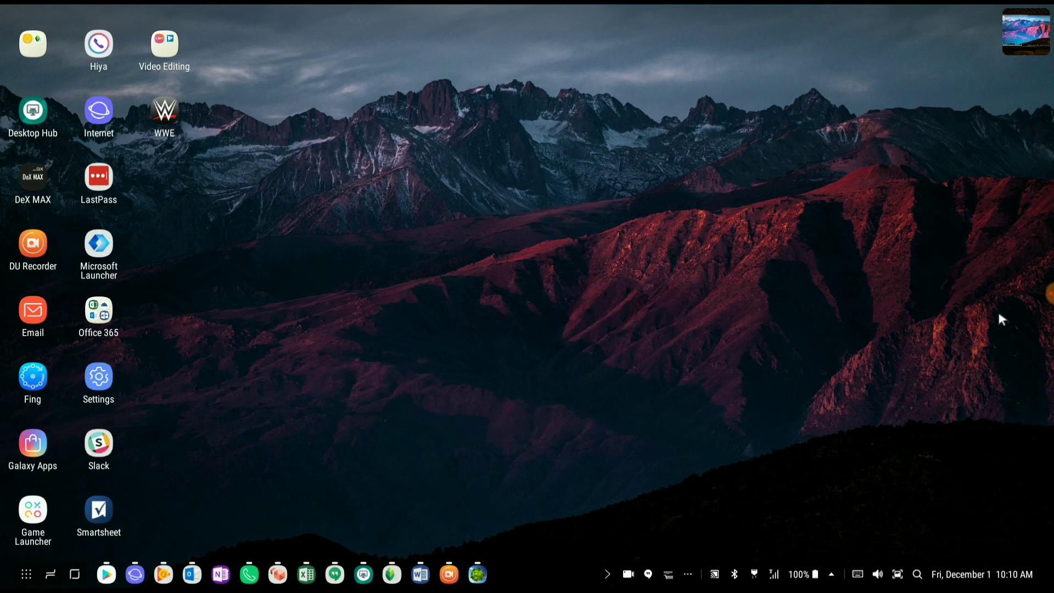
Expand the DU Recorder bubble controls, collapse them, then reopen them to stop recording
{"action": "left_click", "coordinate": [1048, 296]}
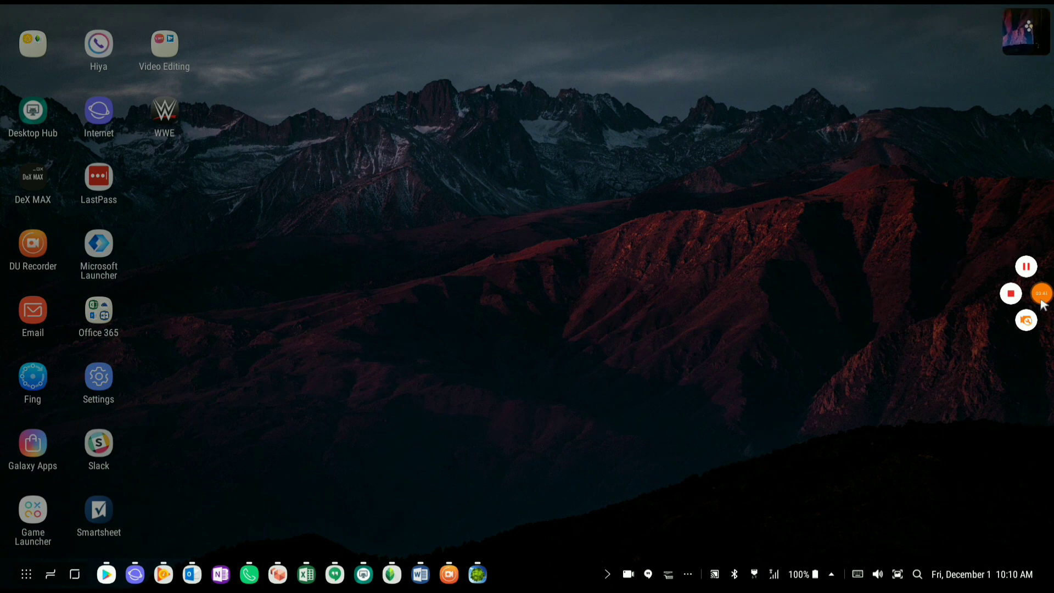
{"action": "left_click", "coordinate": [1015, 309]}
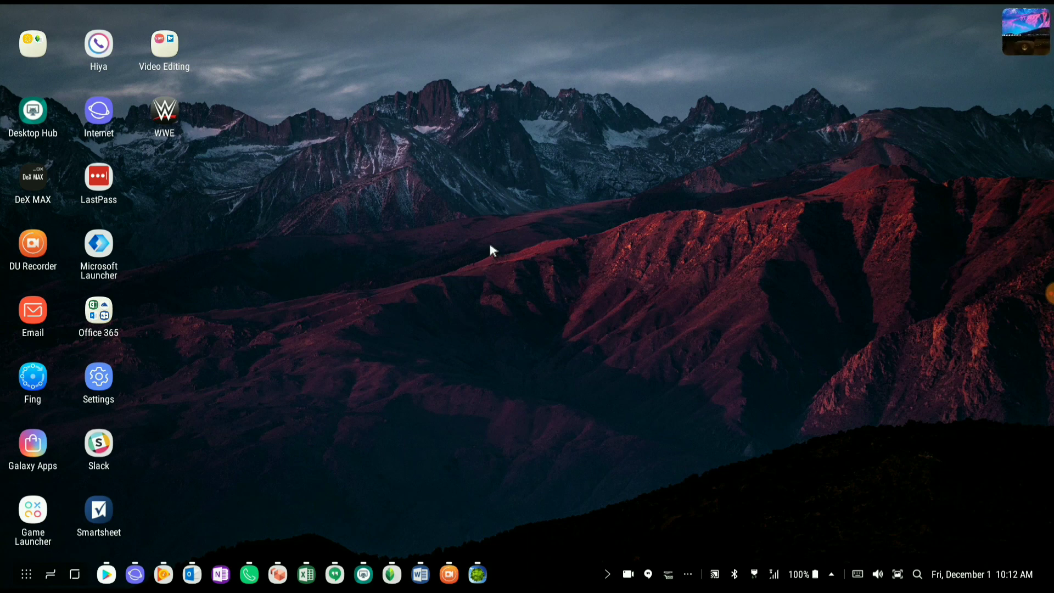
{"action": "left_click", "coordinate": [1048, 296]}
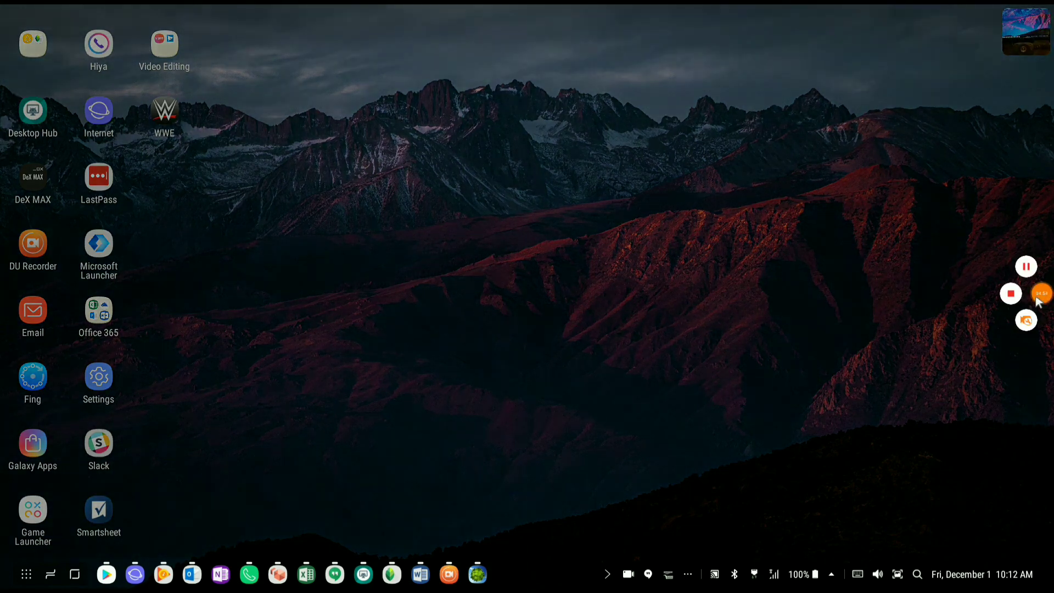
{"action": "left_click", "coordinate": [957, 255]}
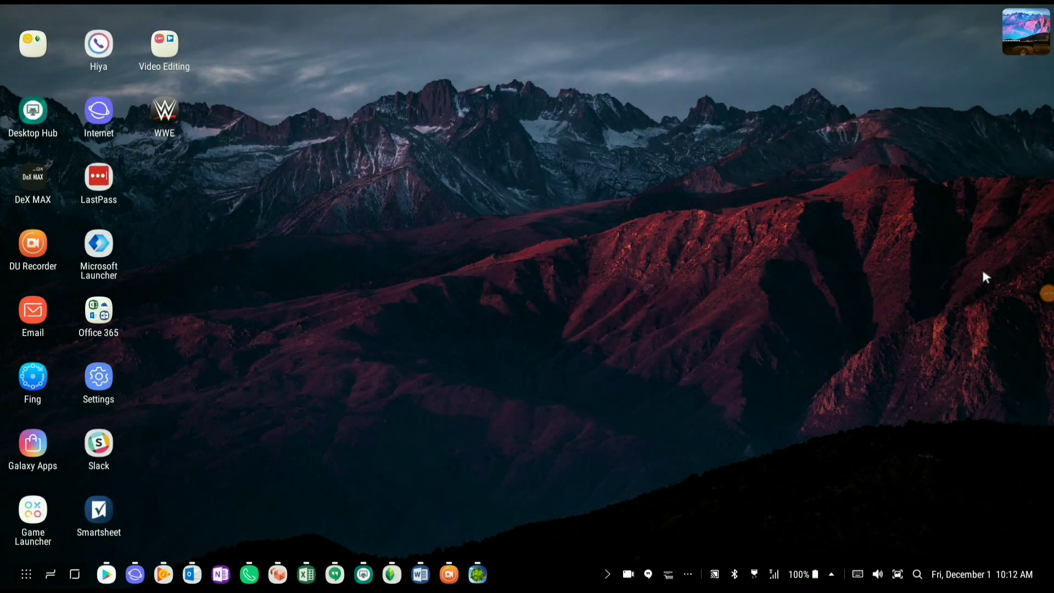
{"action": "left_click", "coordinate": [1049, 297]}
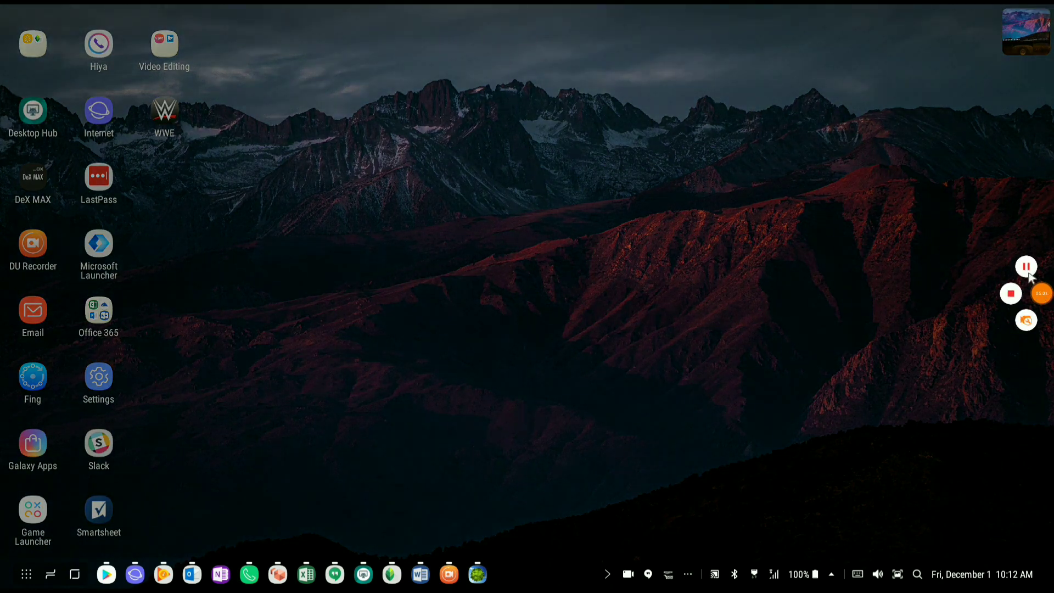